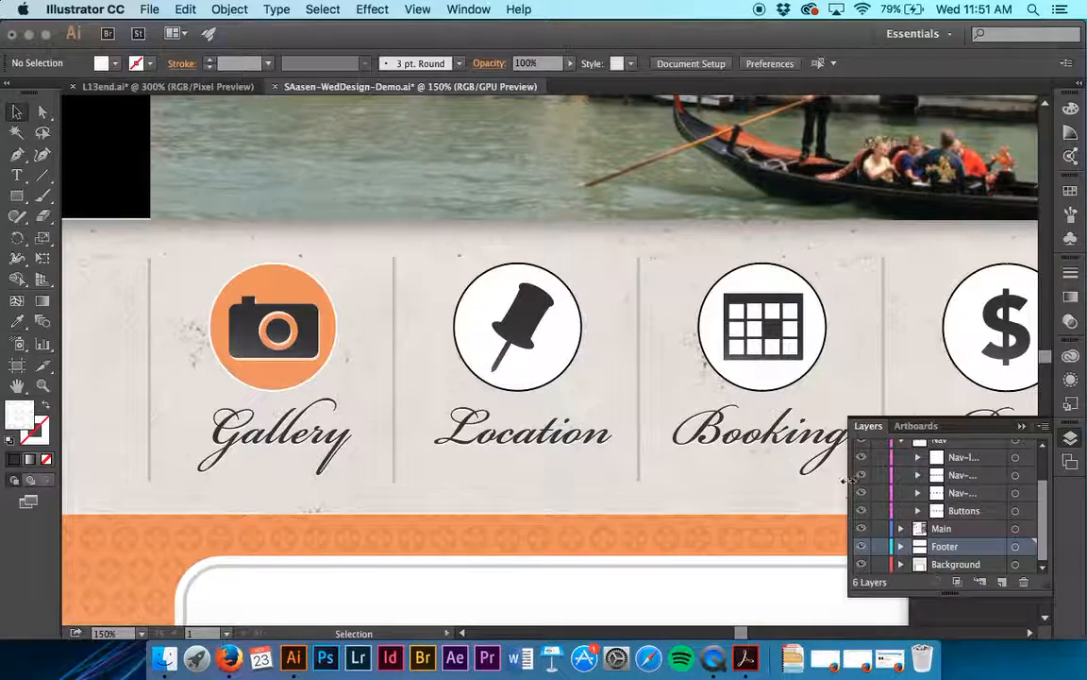
- Target the Nav-lines sublayer and start a Drop Shadow effect for the whole layer
left_click_drag(818, 482, 824, 483)
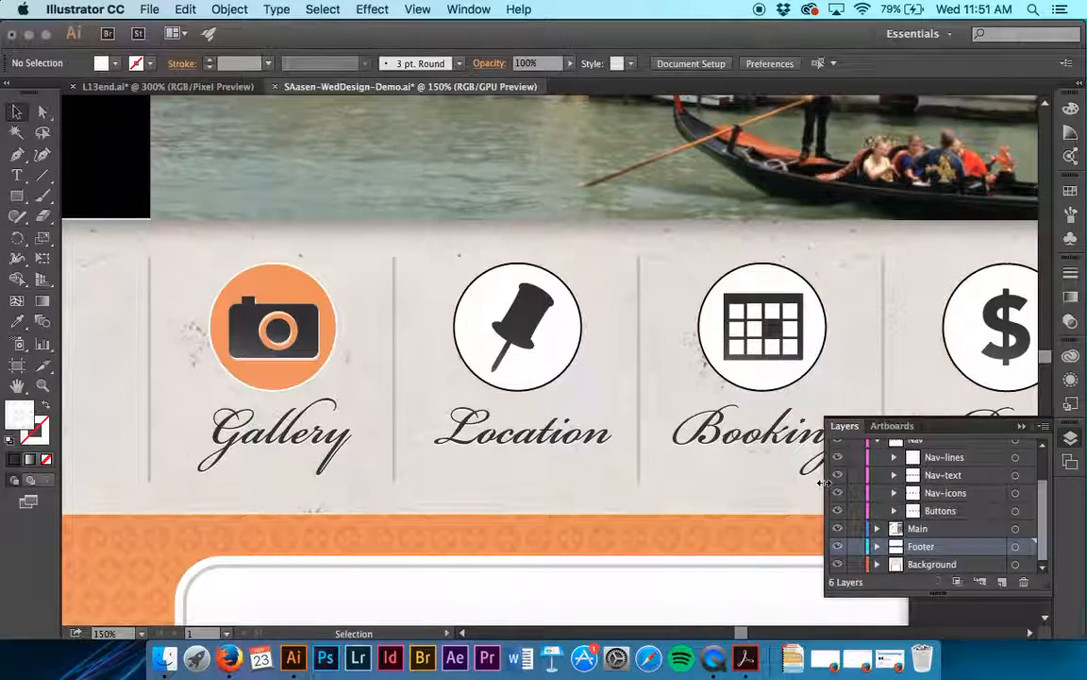
left_click(1016, 457)
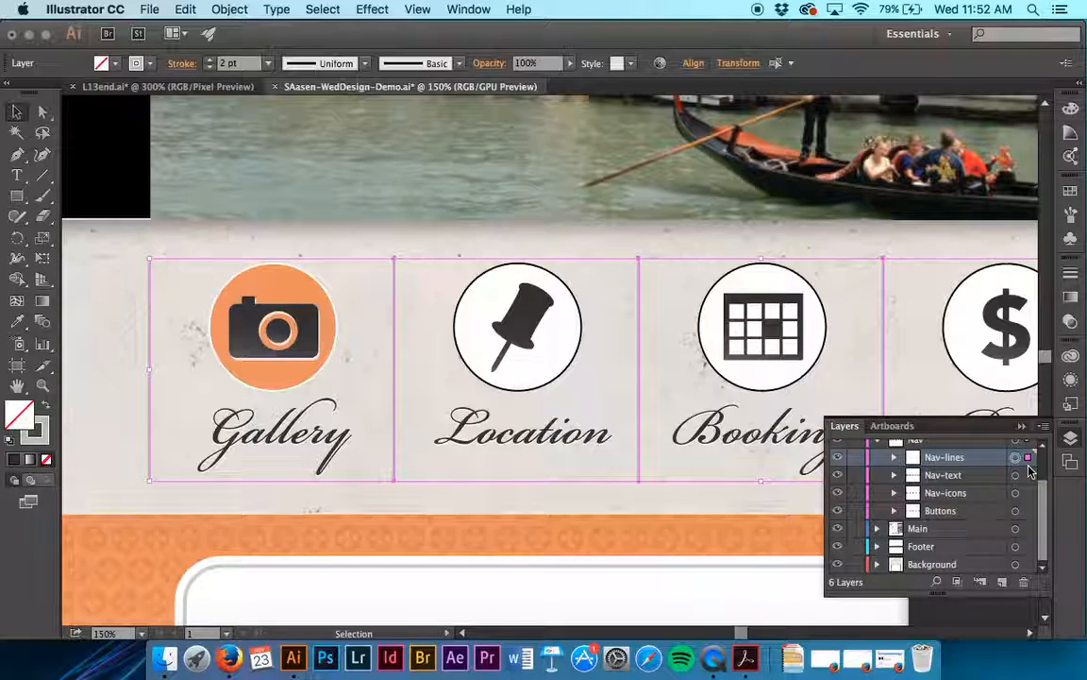
left_click(1071, 382)
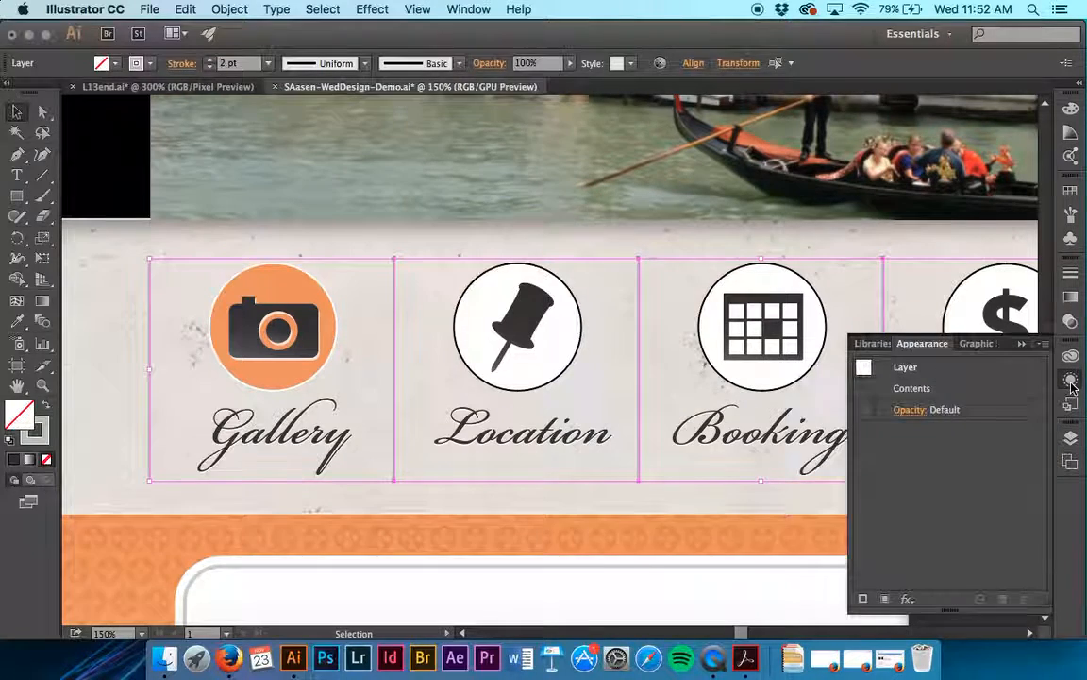
left_click(924, 372)
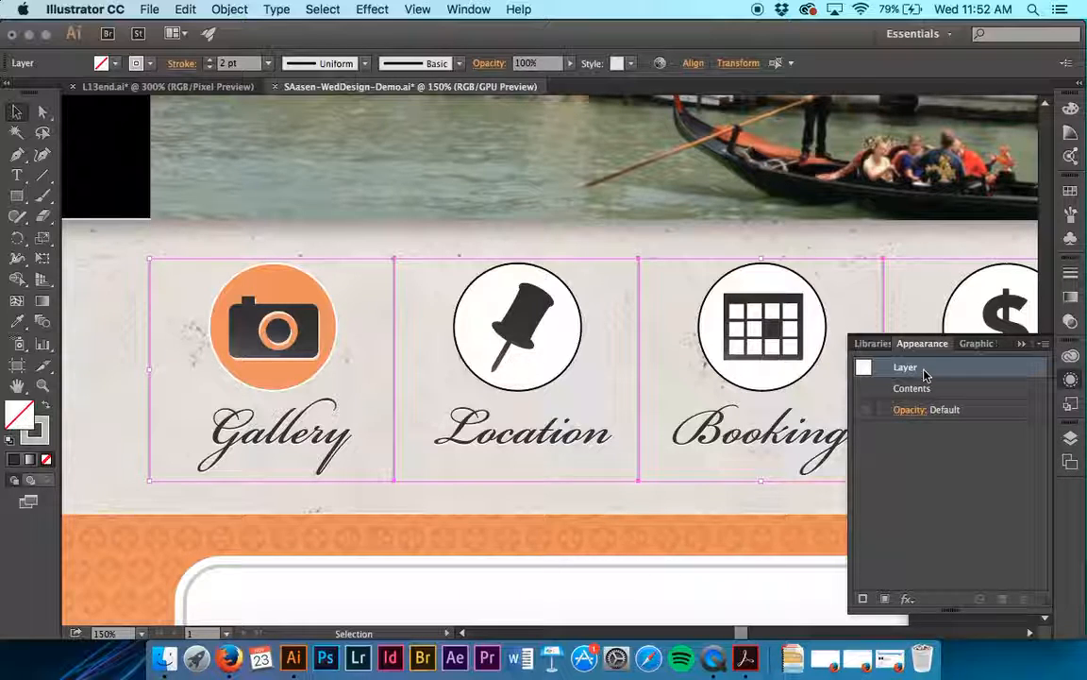
left_click(360, 7)
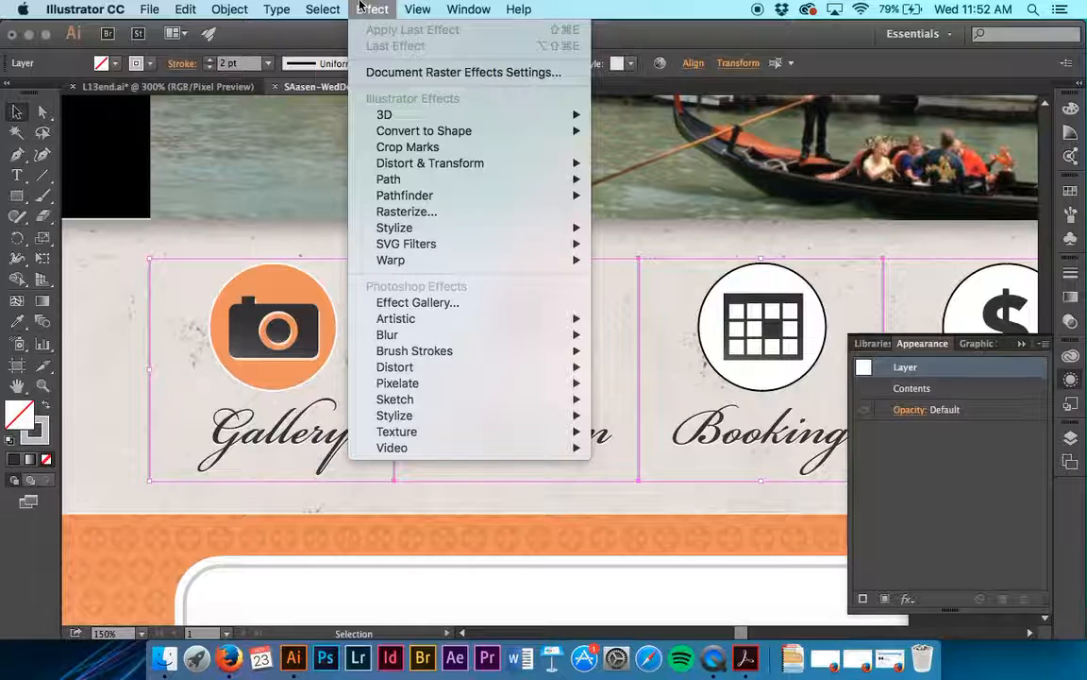
mouse_move(449, 227)
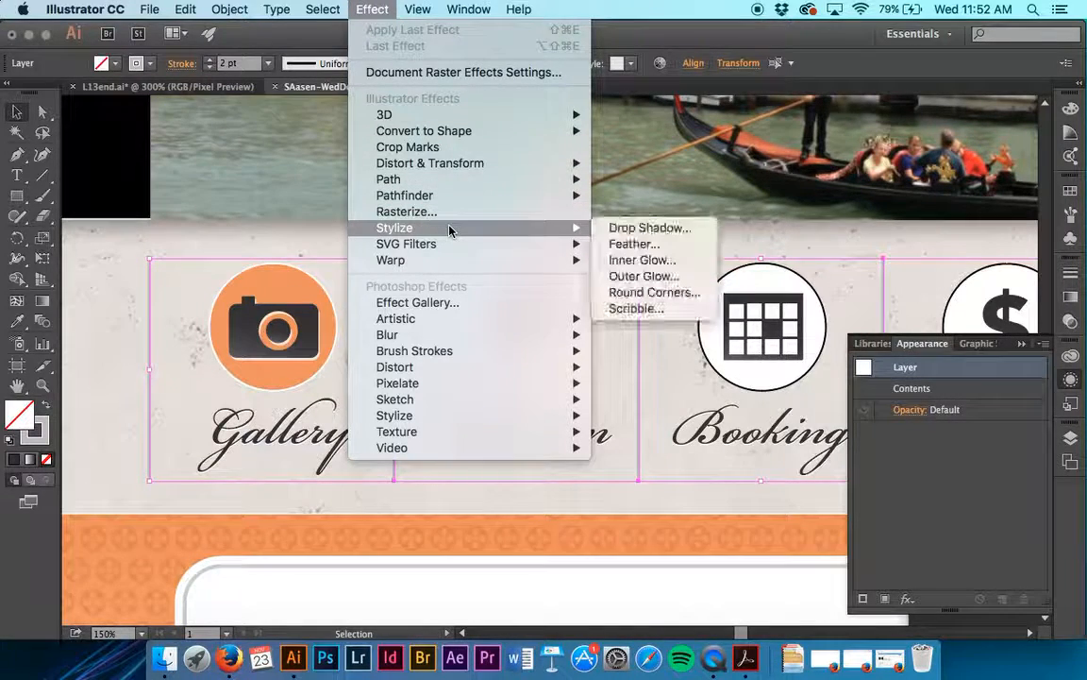
left_click(704, 229)
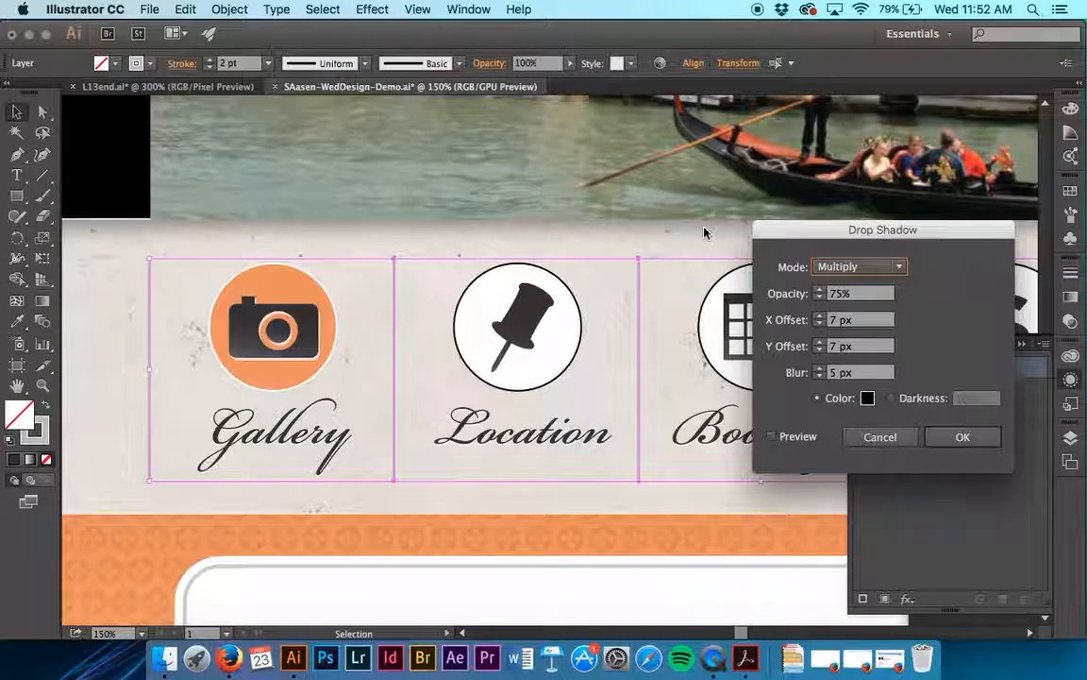
- Set the drop shadow to Screen mode with 80% opacity, X offset 2 px, Y offset 1 px and blur 0 px
left_click(847, 269)
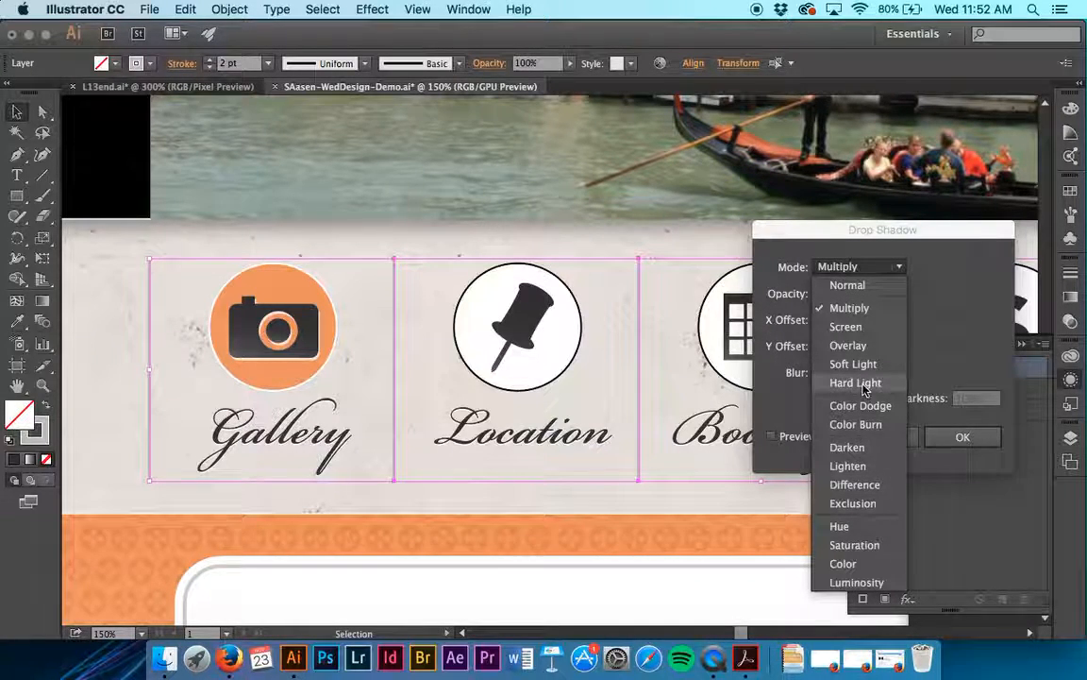
left_click(874, 327)
key("Tab")
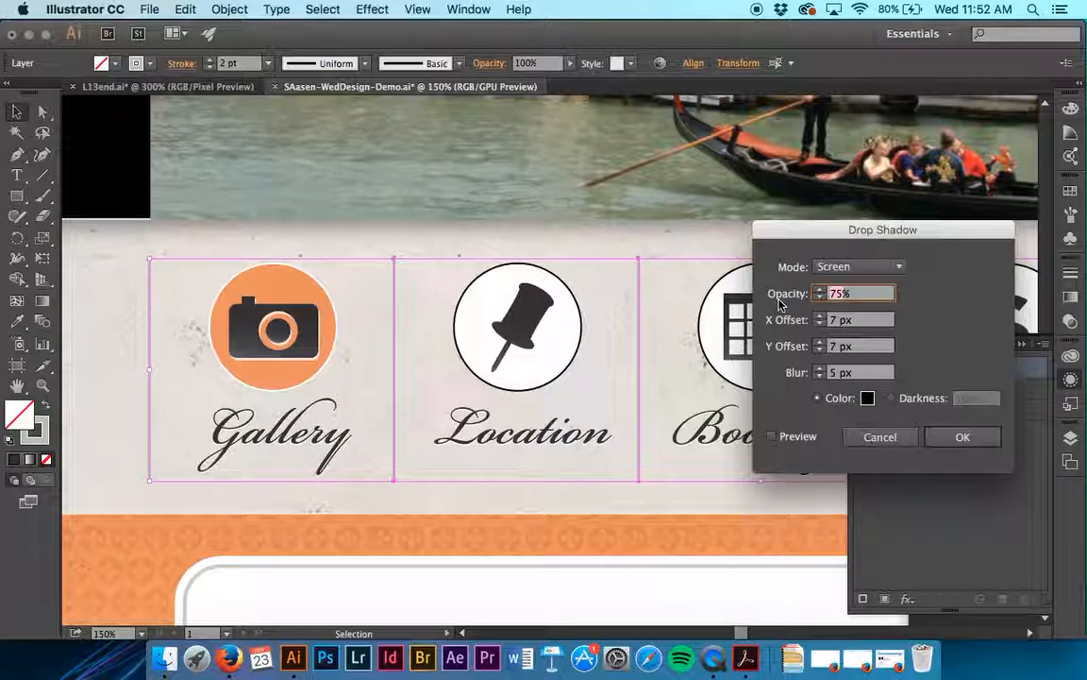
type("80")
key("Tab")
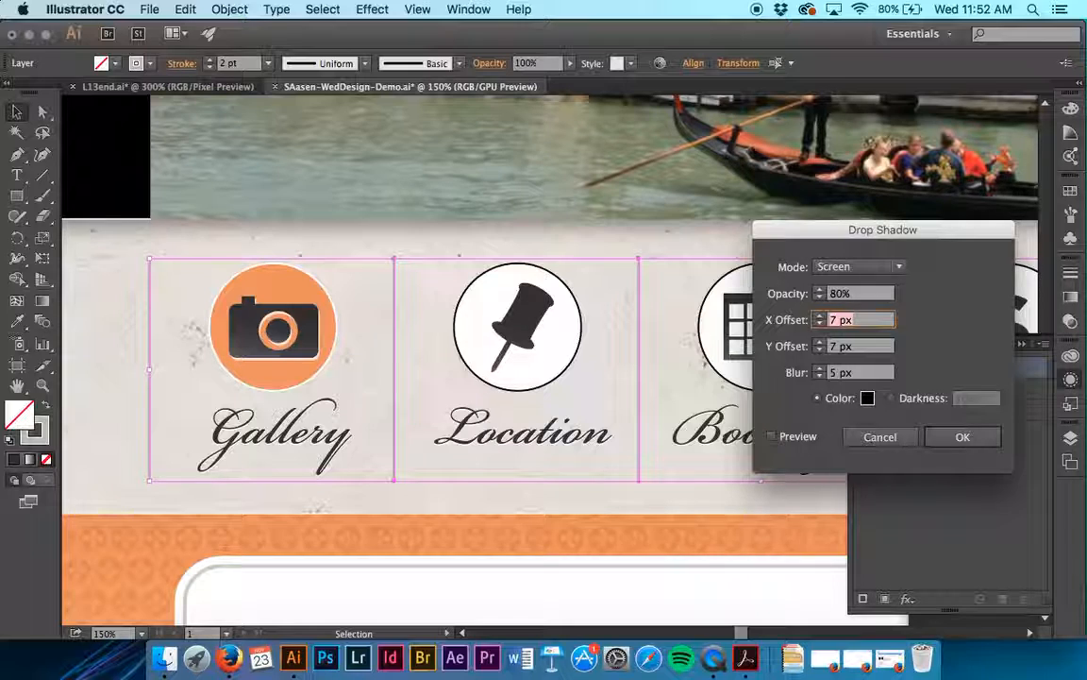
type("2")
key("Tab")
type("1")
key("Tab")
type("0")
key("Tab")
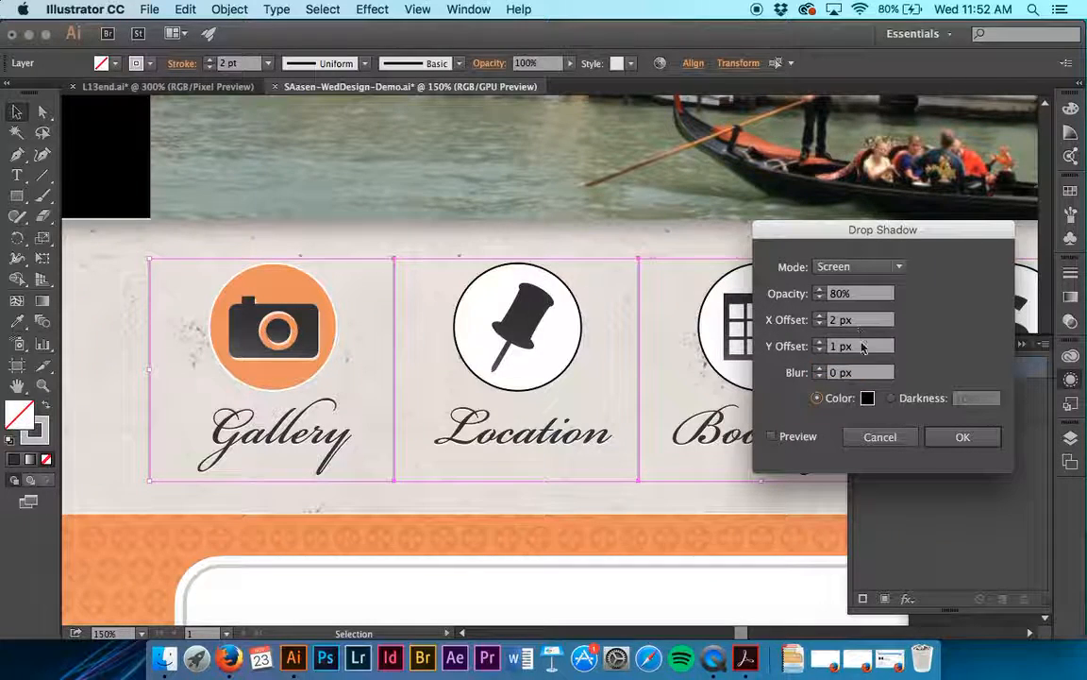
- Set the shadow color to white (ffffff), turn on the preview and apply the drop shadow
left_click(869, 400)
mouse_move(728, 320)
left_mouse_down()
mouse_move(651, 286)
mouse_move(558, 210)
left_mouse_up()
mouse_move(636, 316)
left_mouse_down()
mouse_move(663, 315)
mouse_move(611, 273)
mouse_move(531, 151)
mouse_move(475, 138)
mouse_move(535, 194)
mouse_move(519, 141)
left_mouse_up()
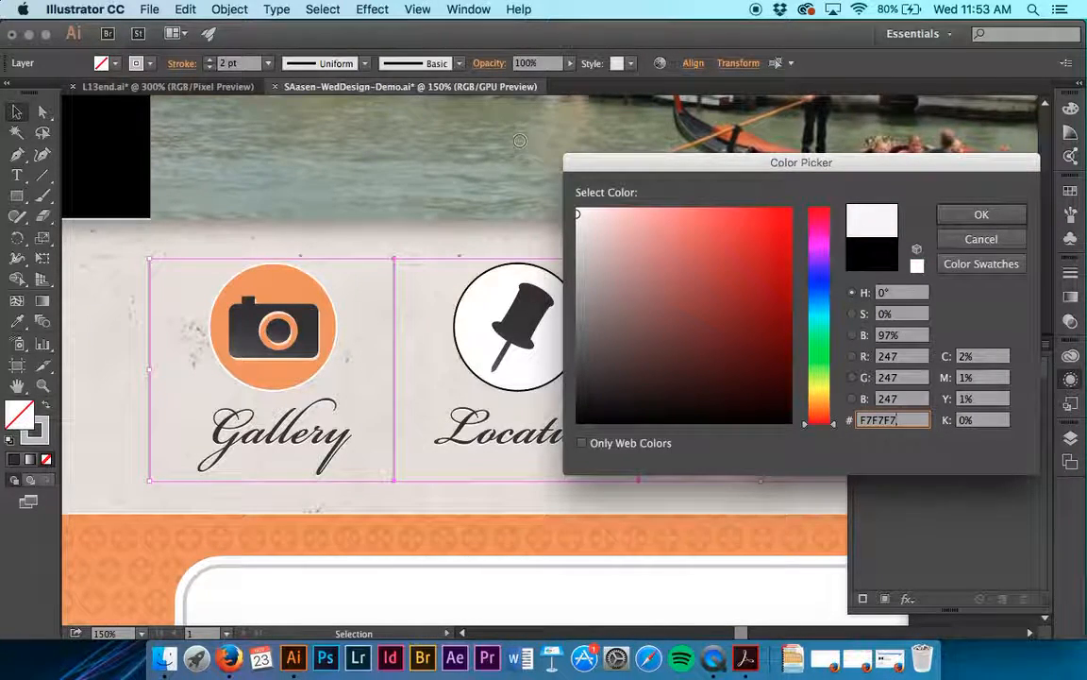
double_click(904, 419)
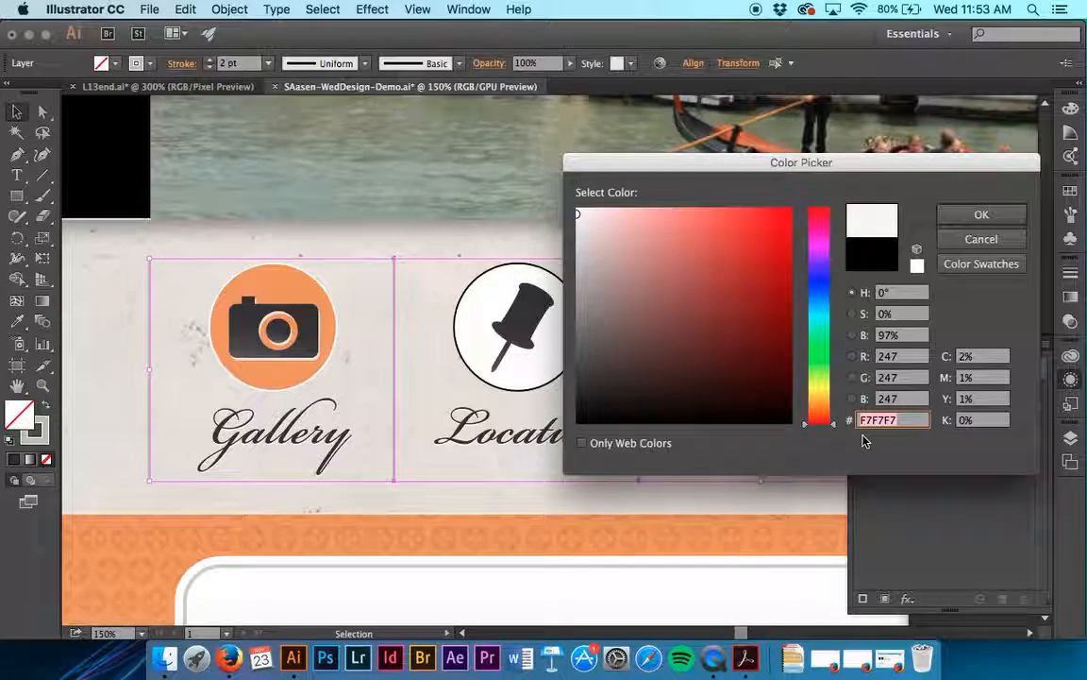
type("ffffff")
key("Tab")
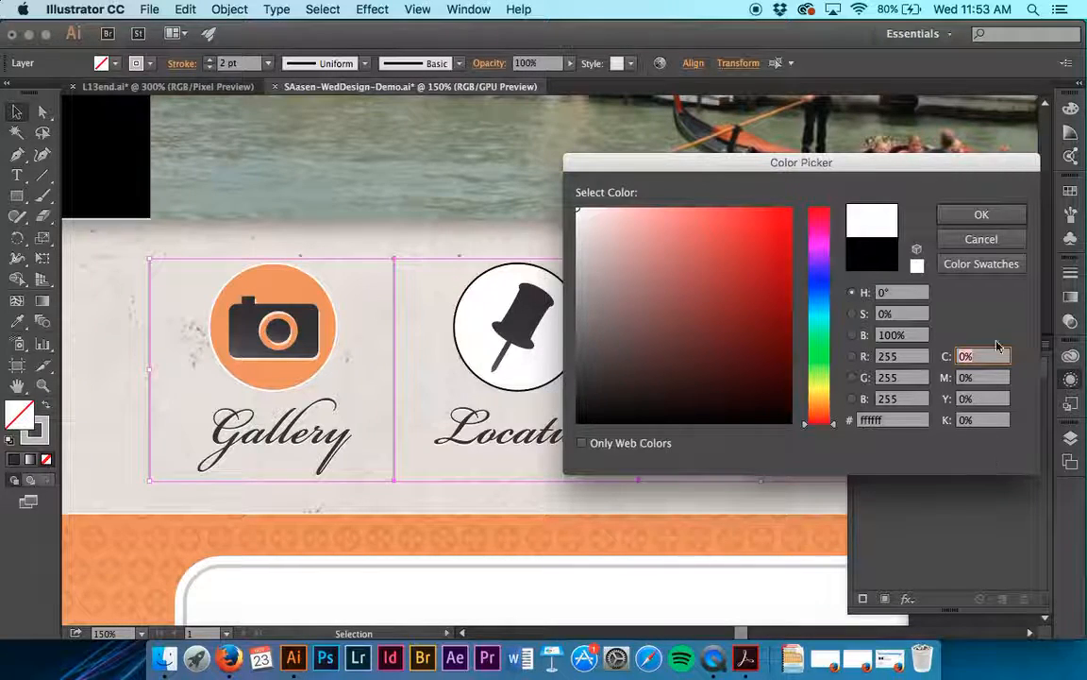
left_click(982, 214)
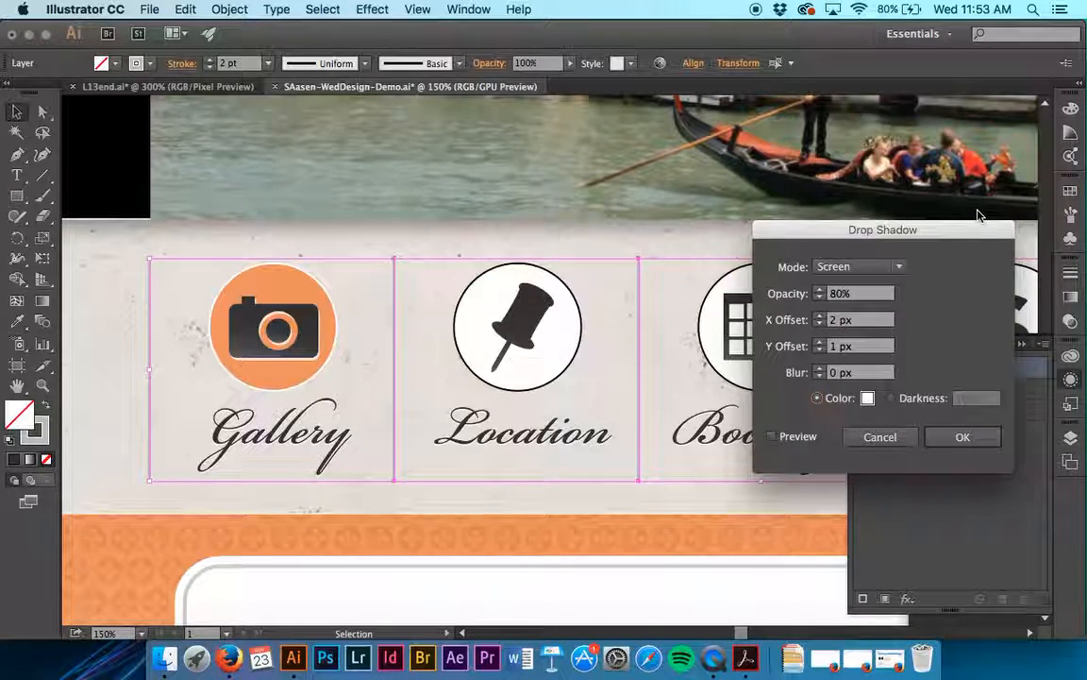
left_click(772, 436)
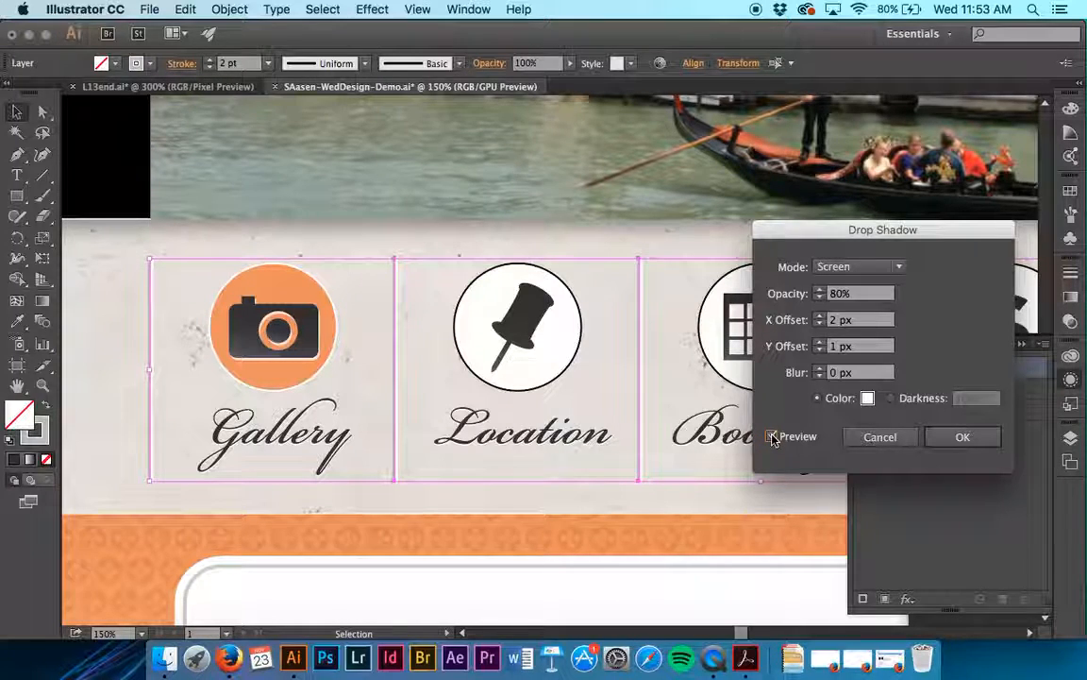
left_click(962, 436)
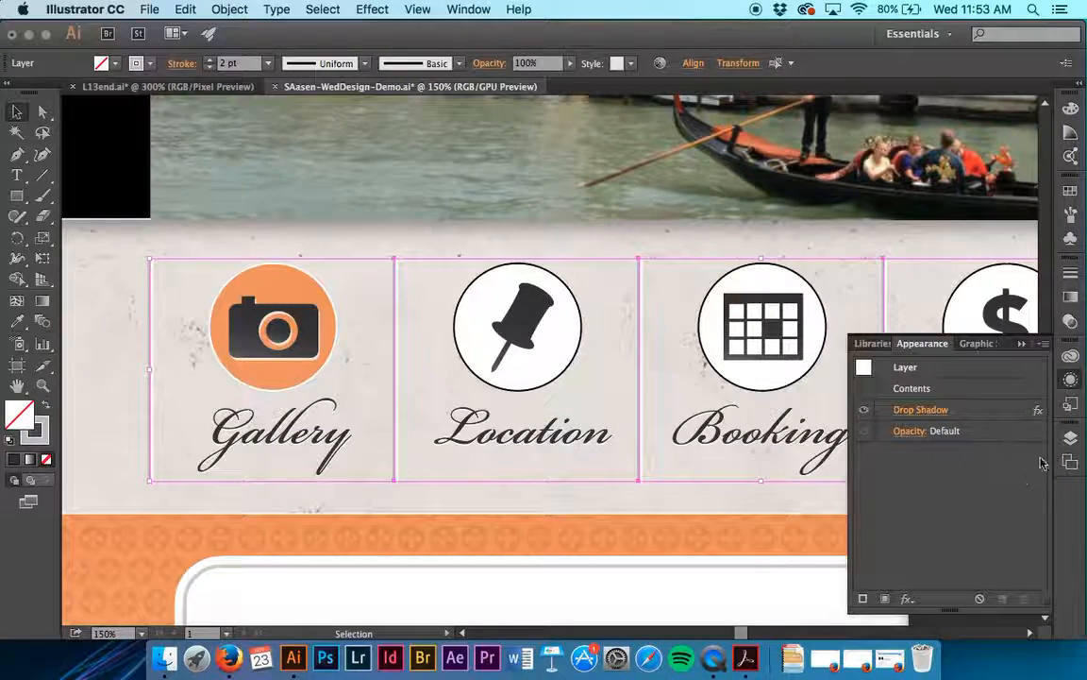
- Examine the Nav-lines sublayer's target indicator in the layer list
left_click(1073, 436)
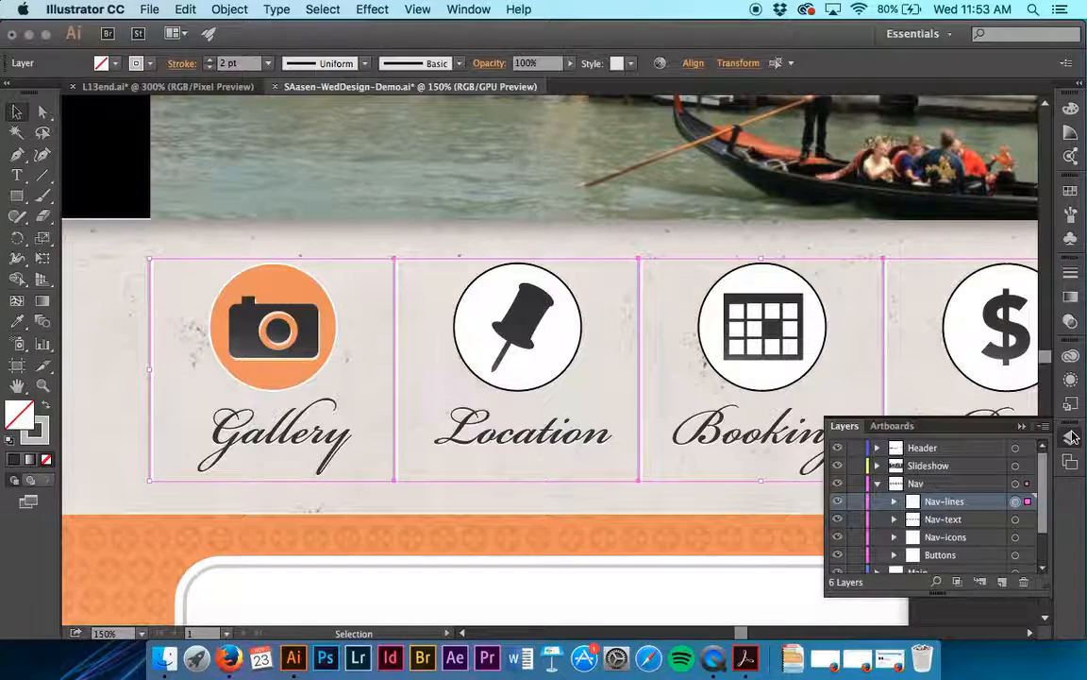
left_click(1016, 503)
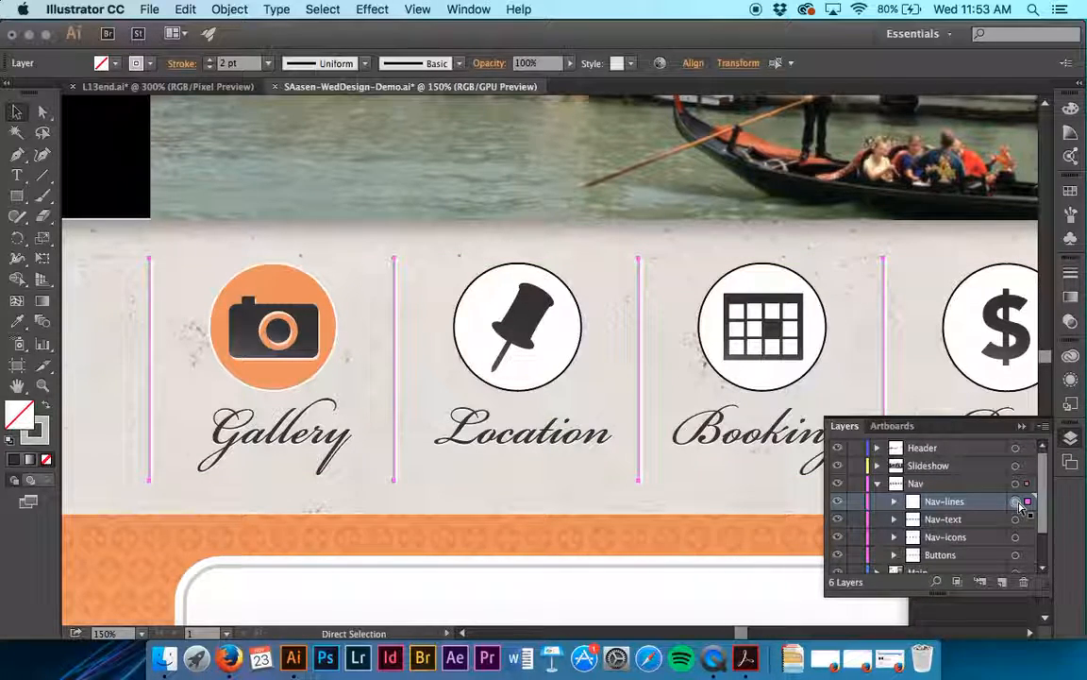
key("v")
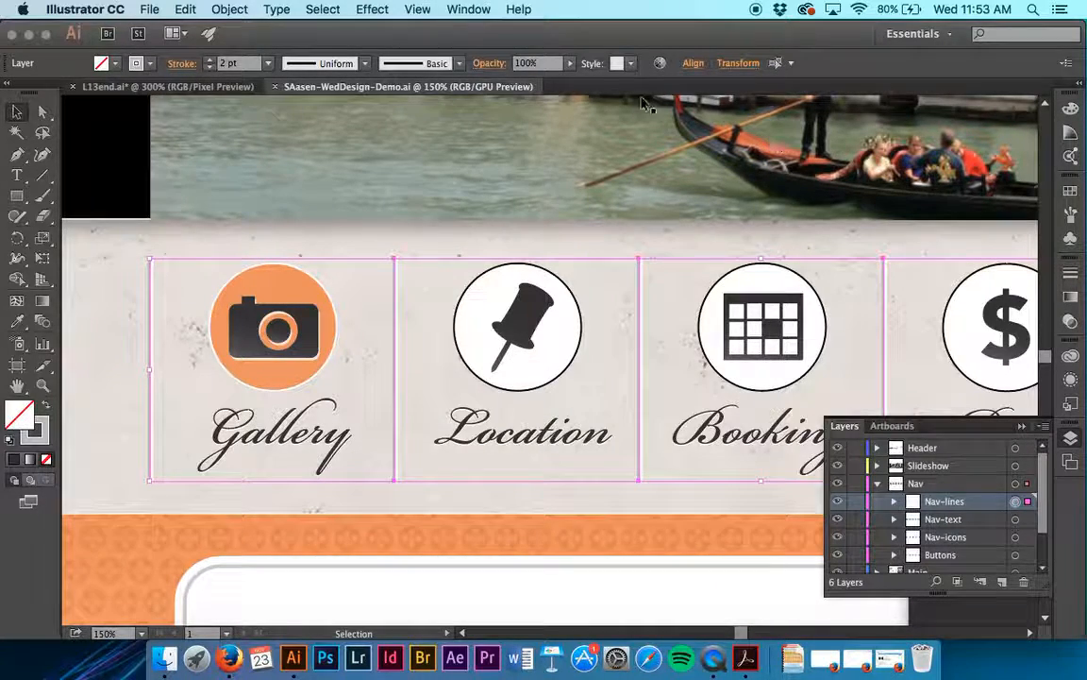
- Go to the saved Search button view and apply the dark gray gradient graphic style to the white rectangle
left_click(429, 13)
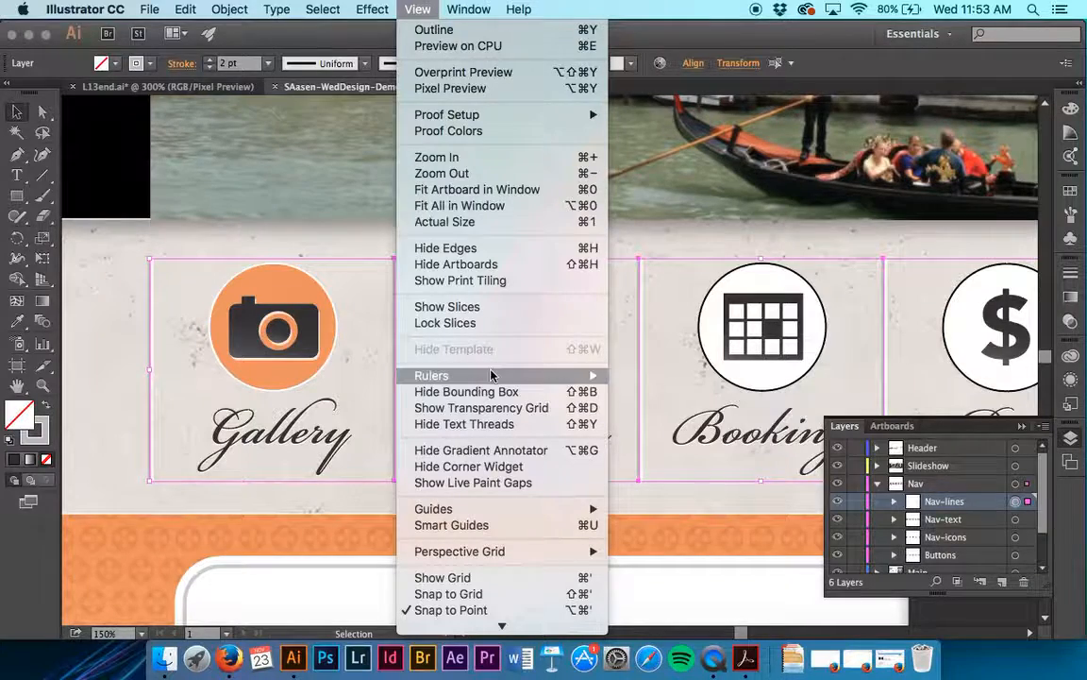
scroll(491, 375, "down", 3)
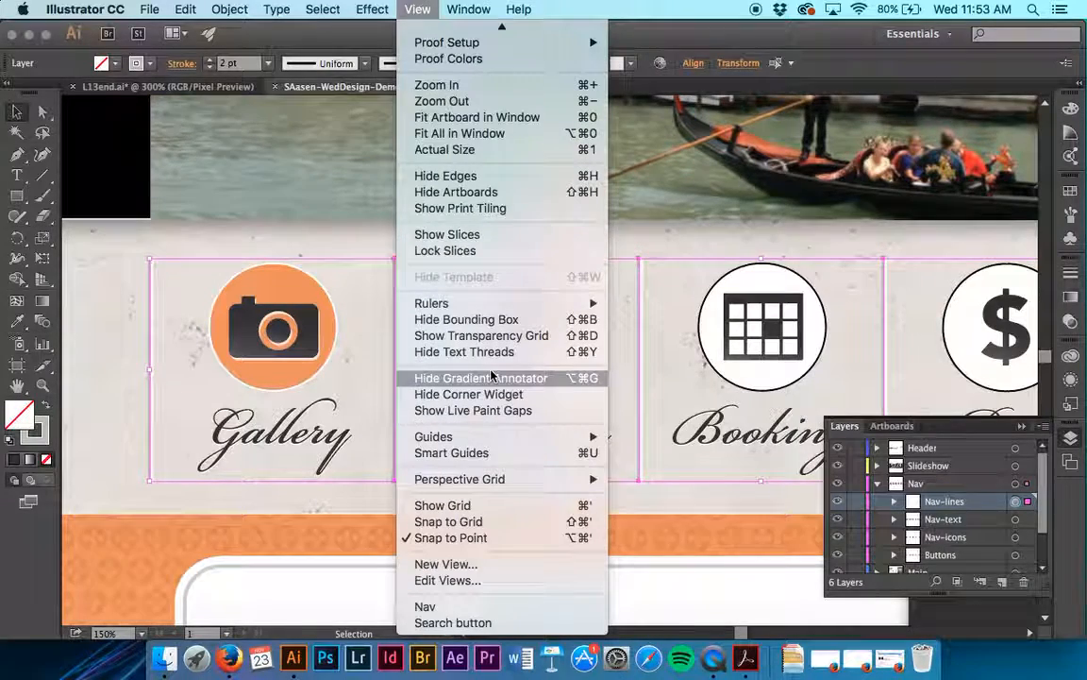
left_click(482, 623)
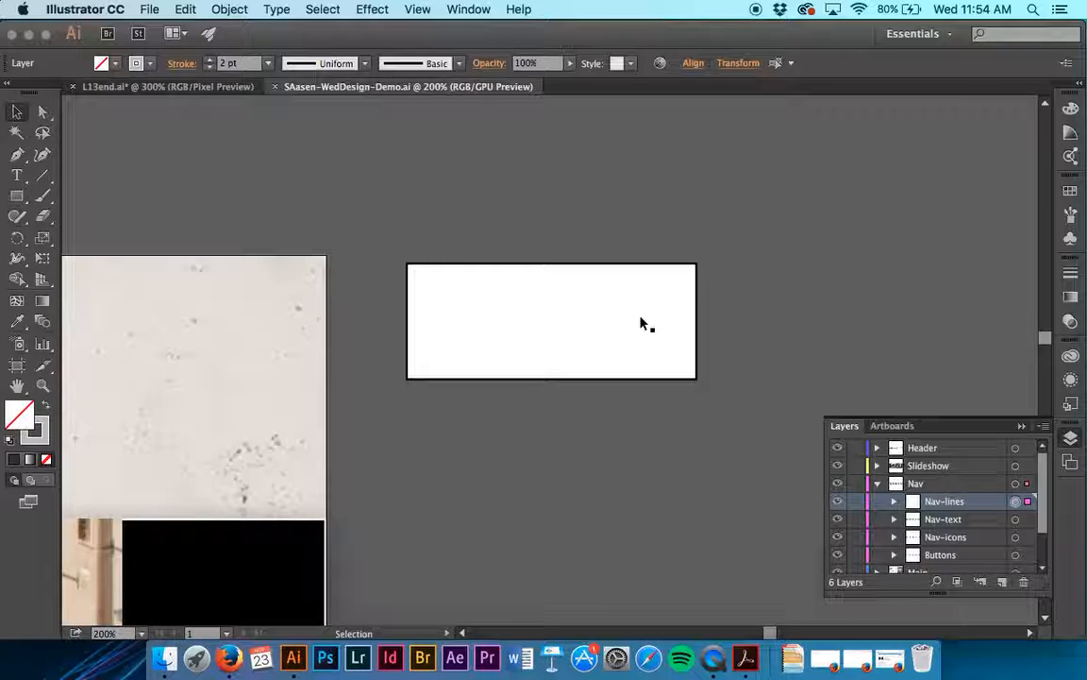
left_click(690, 379)
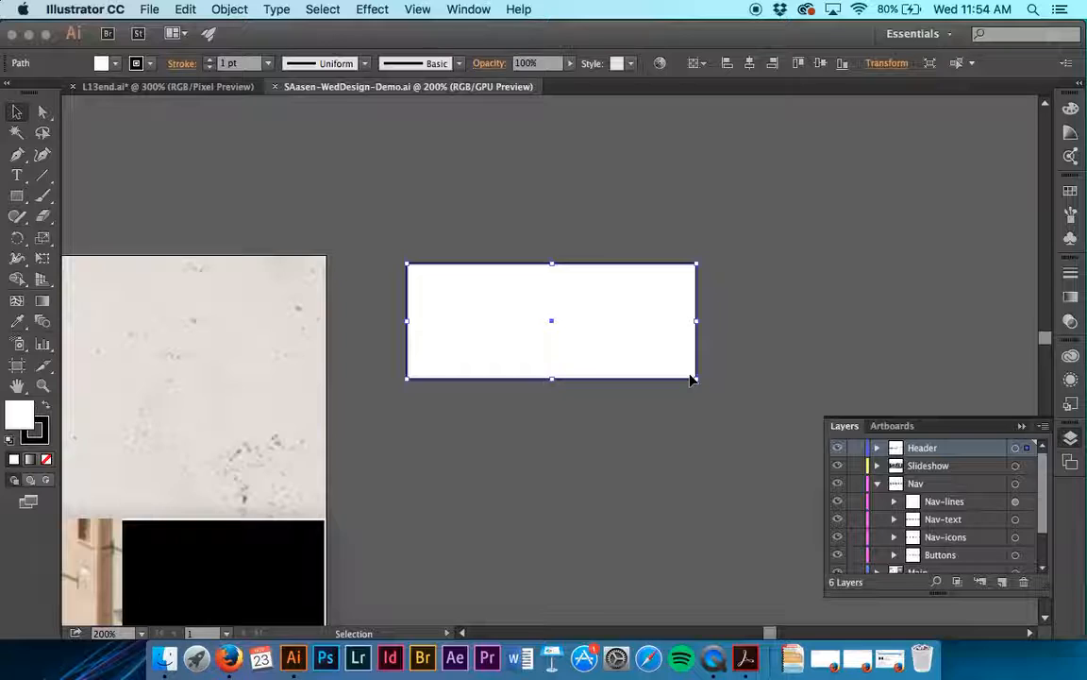
left_click(1073, 403)
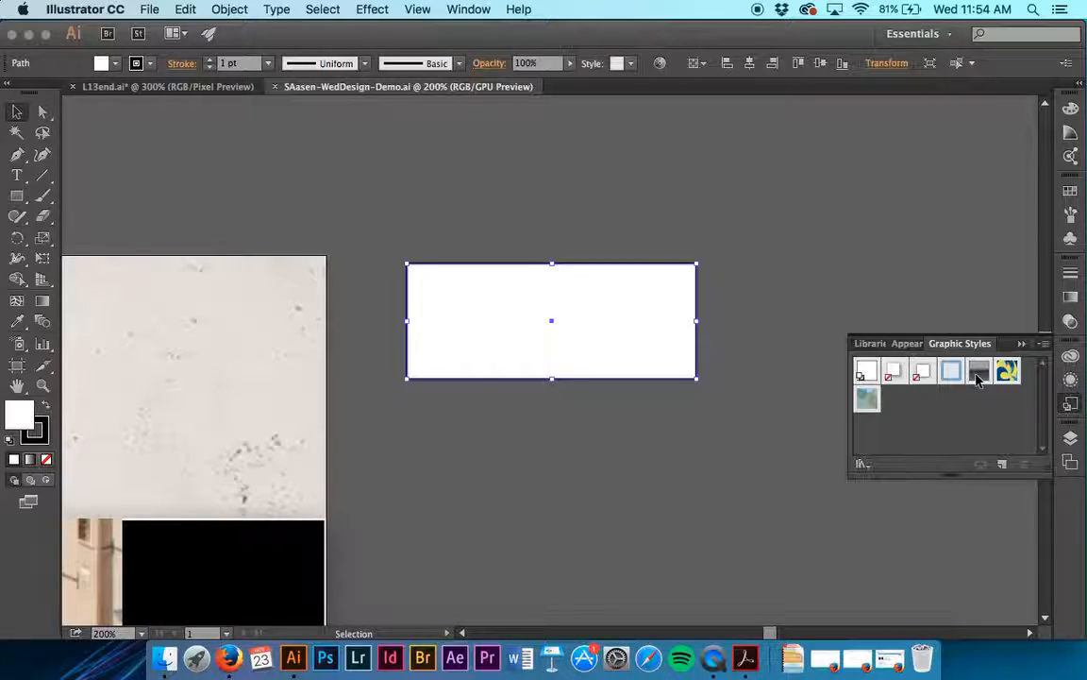
mouse_move(978, 380)
left_click(981, 375)
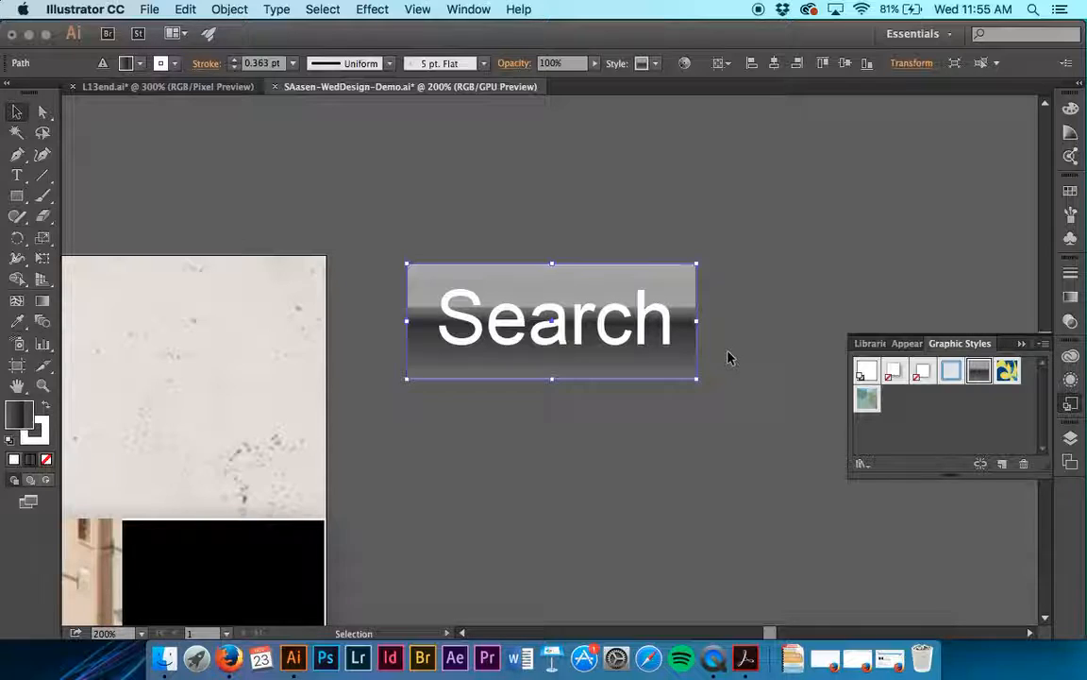
left_click(703, 423)
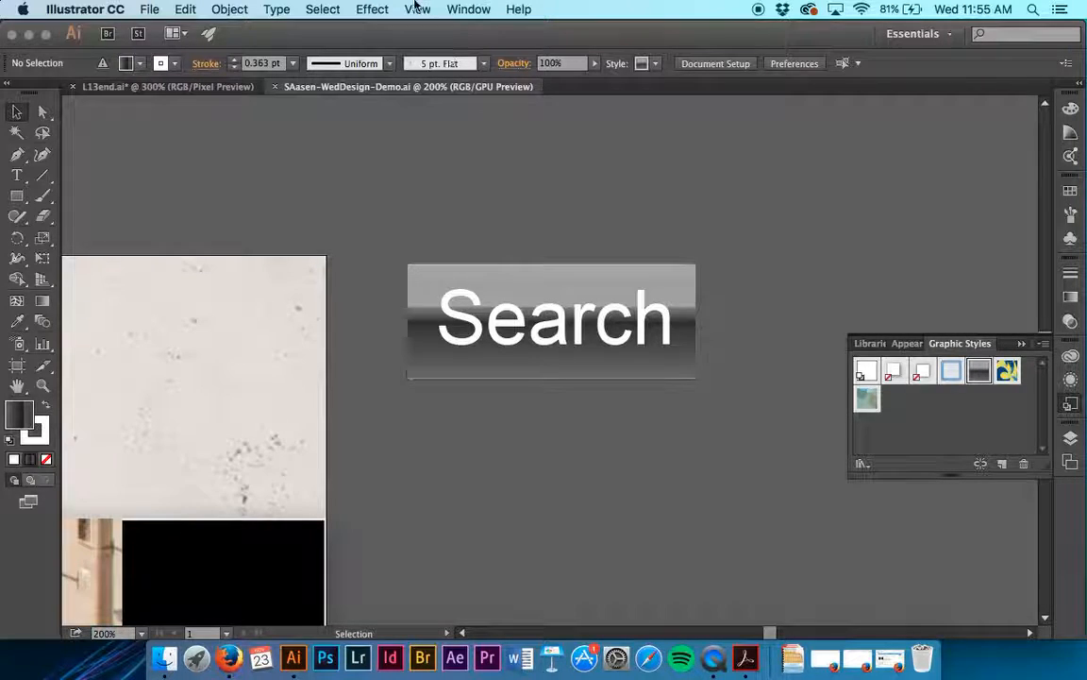
- In the saved Nav view, store the orange Gallery circle's appearance as a new graphic style named Buttons
left_click(416, 8)
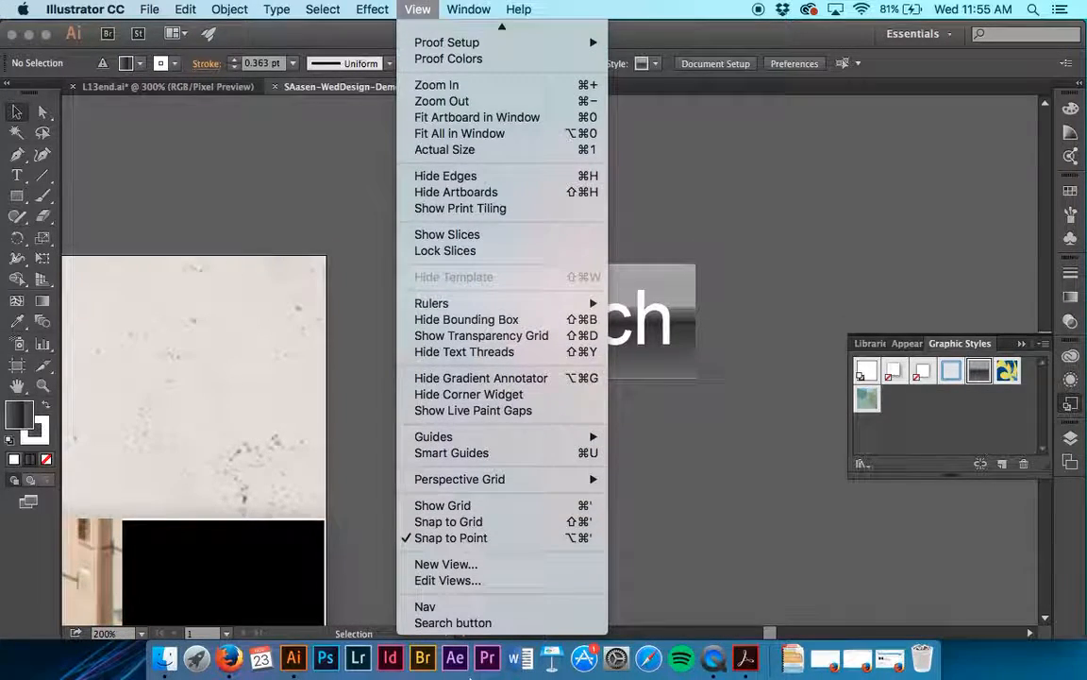
left_click(422, 607)
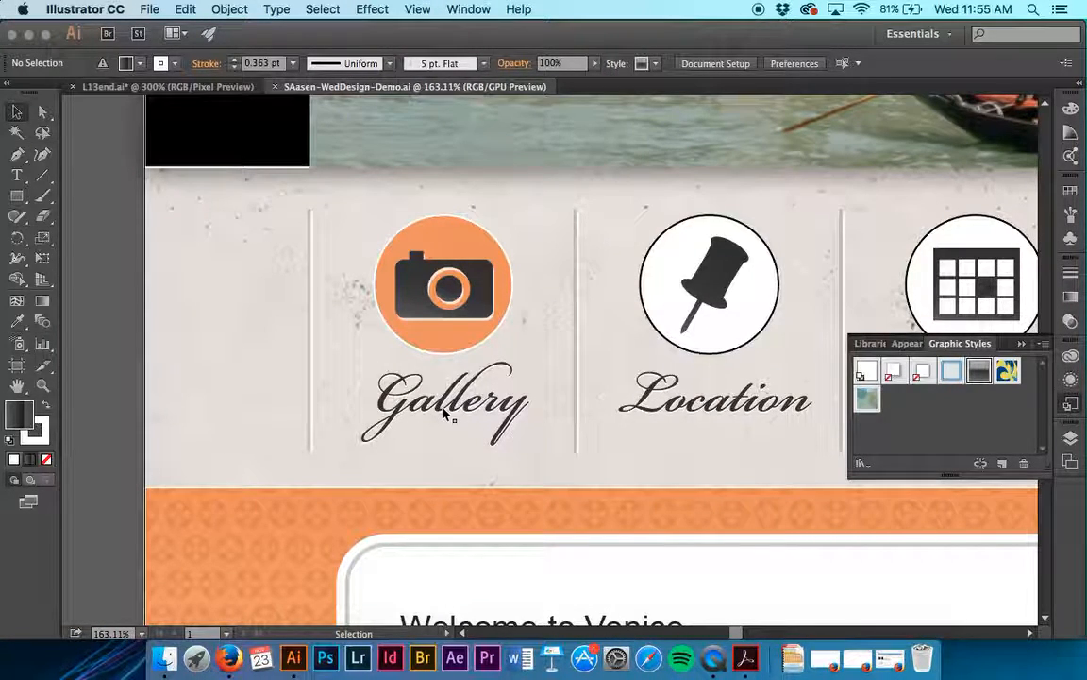
left_click(462, 347)
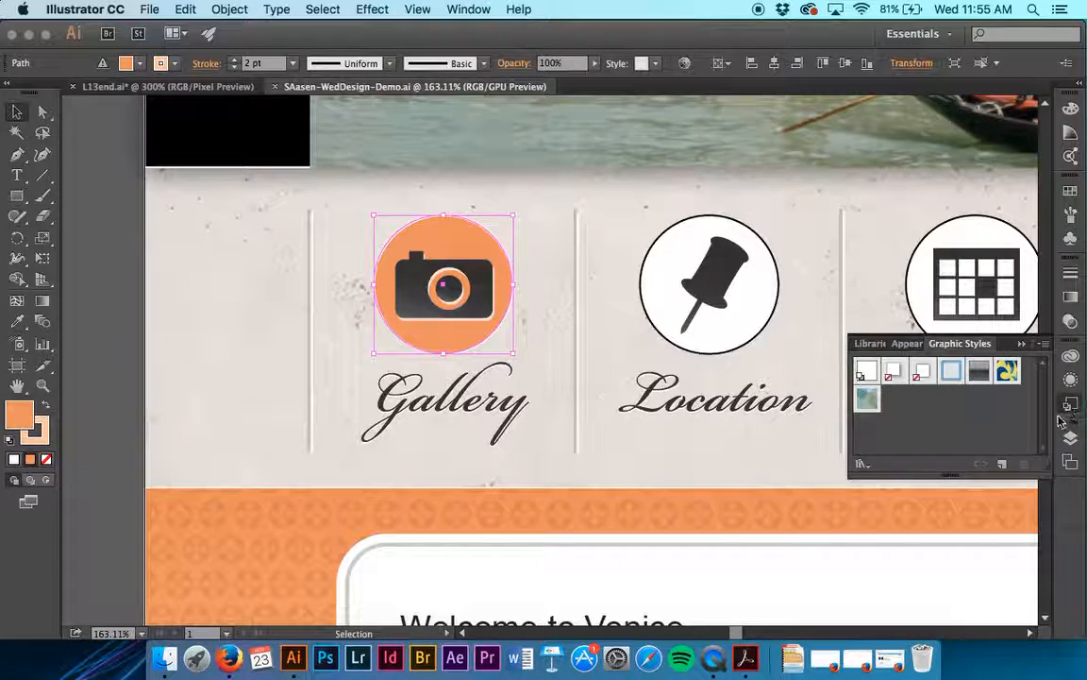
left_click(1004, 465)
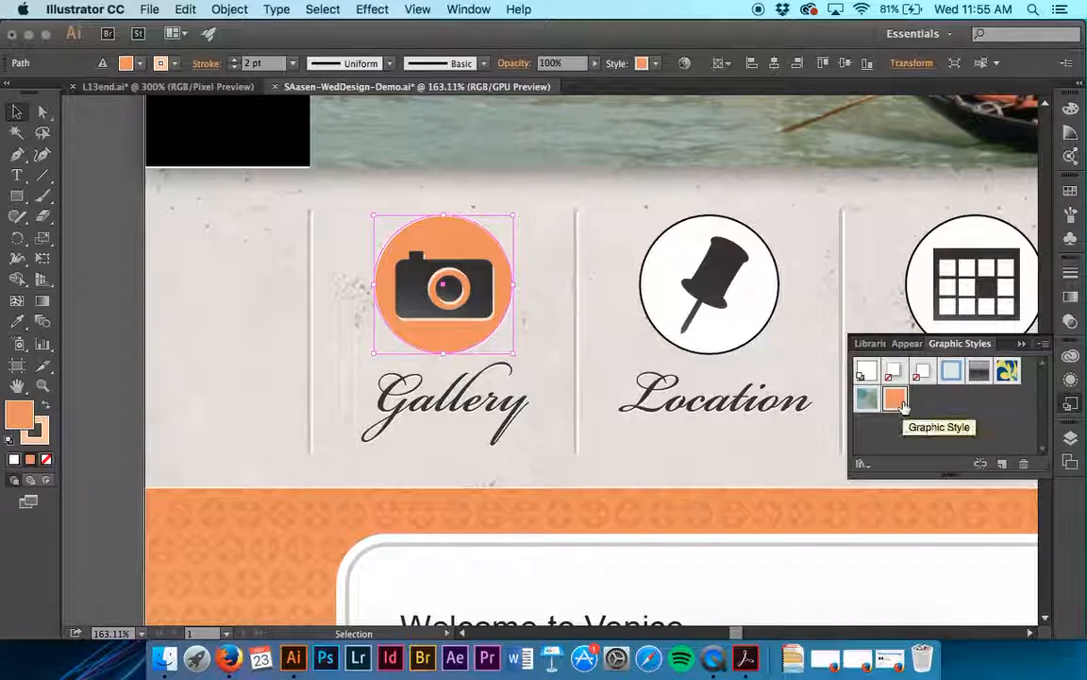
double_click(897, 400)
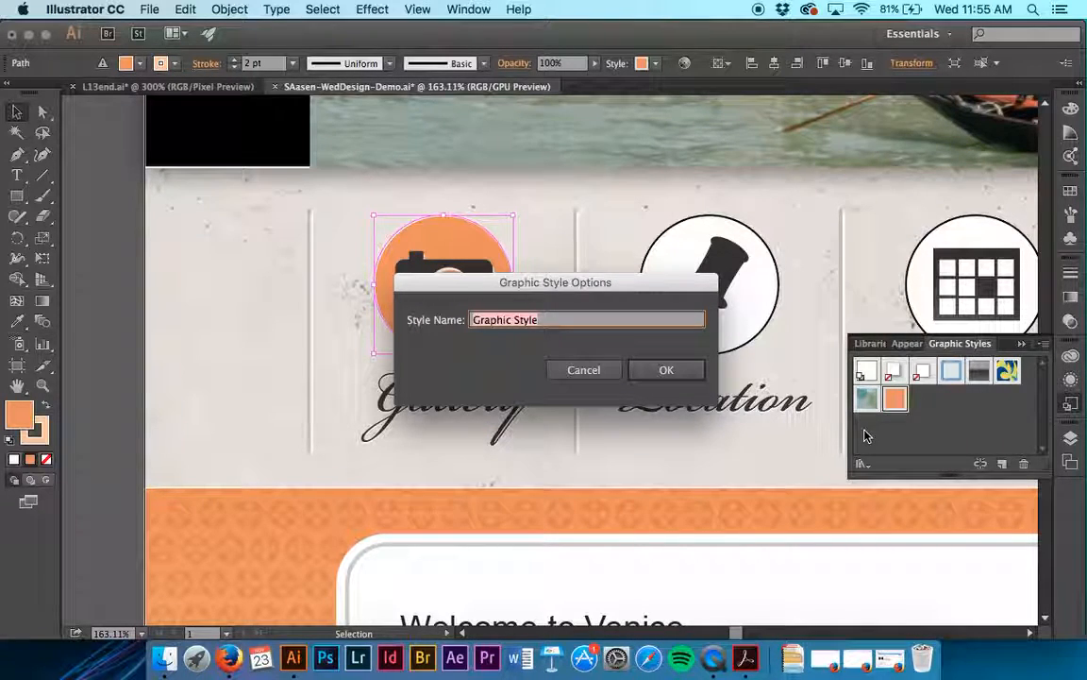
type("Button")
key("Return")
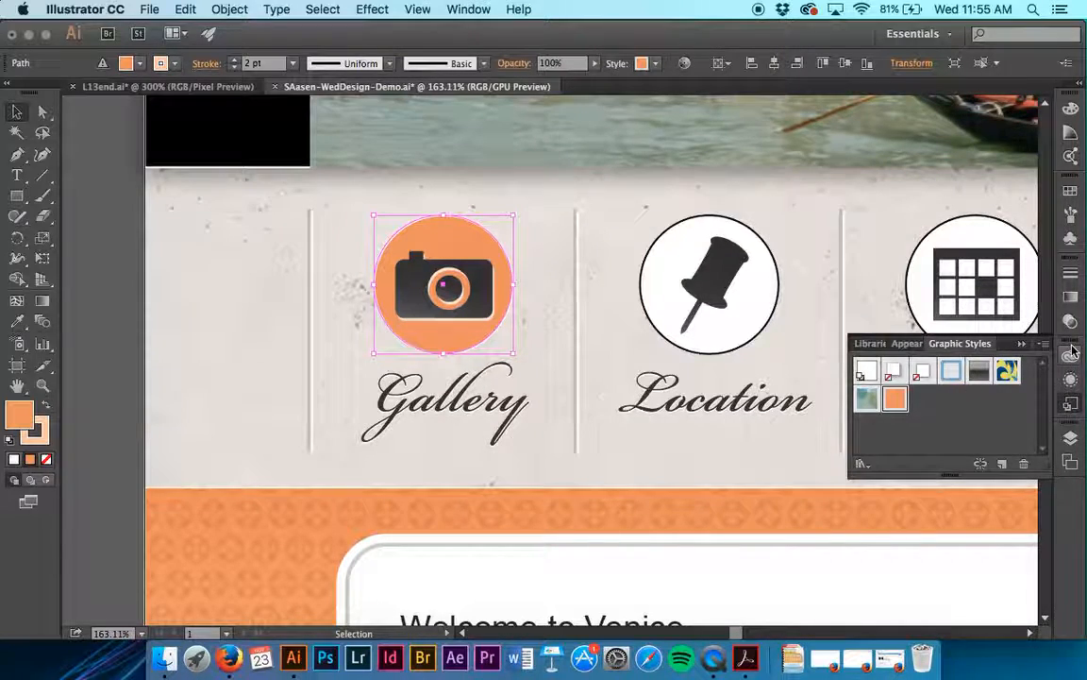
- Apply the Buttons graphic style to the white circle behind the Location pin icon
left_click(1072, 378)
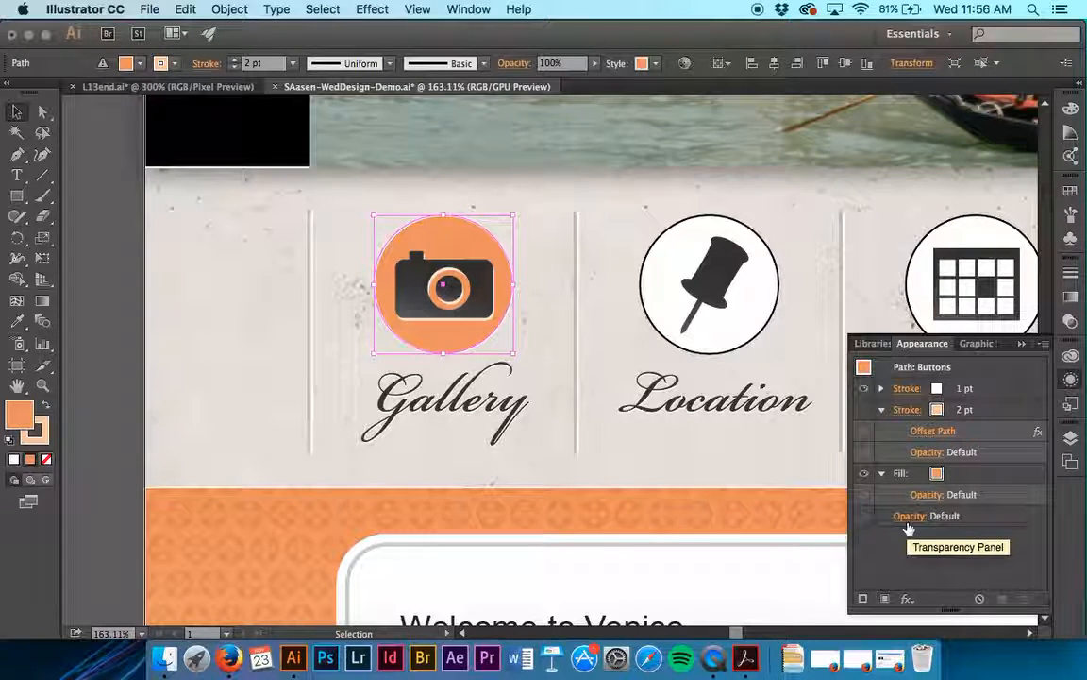
left_click(741, 331)
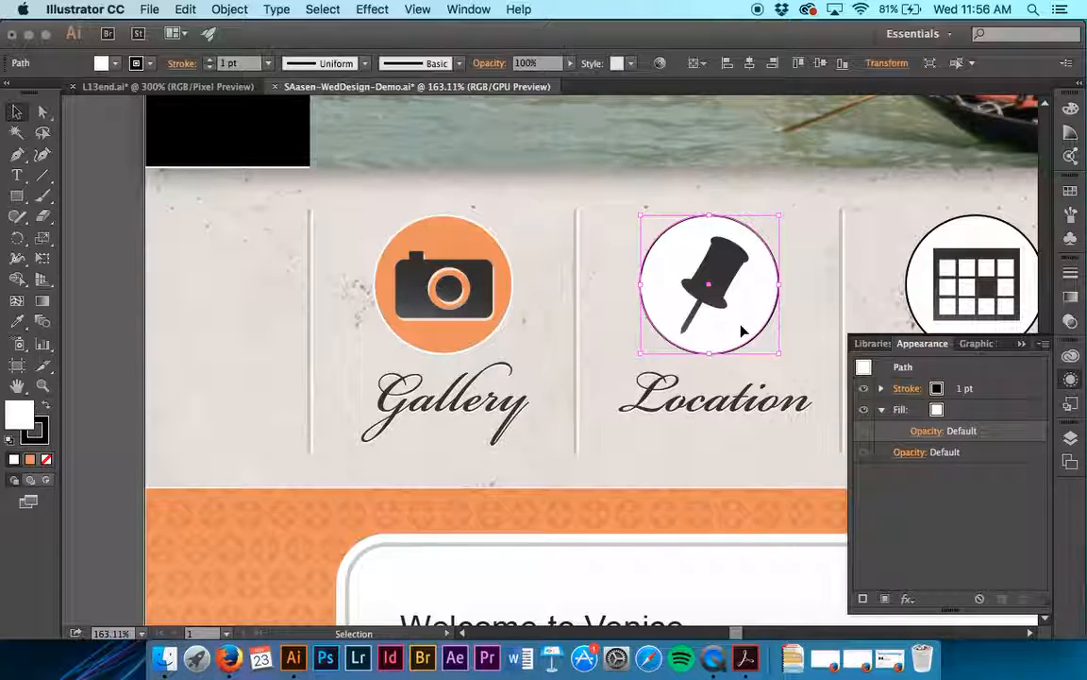
left_click(1073, 404)
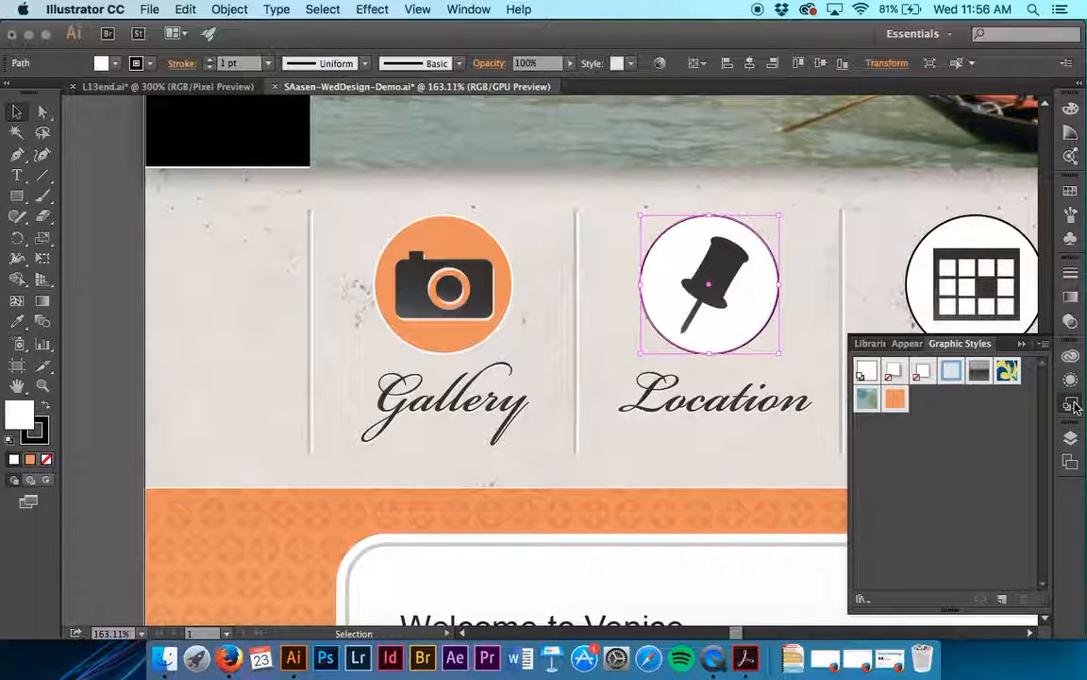
left_click(895, 398)
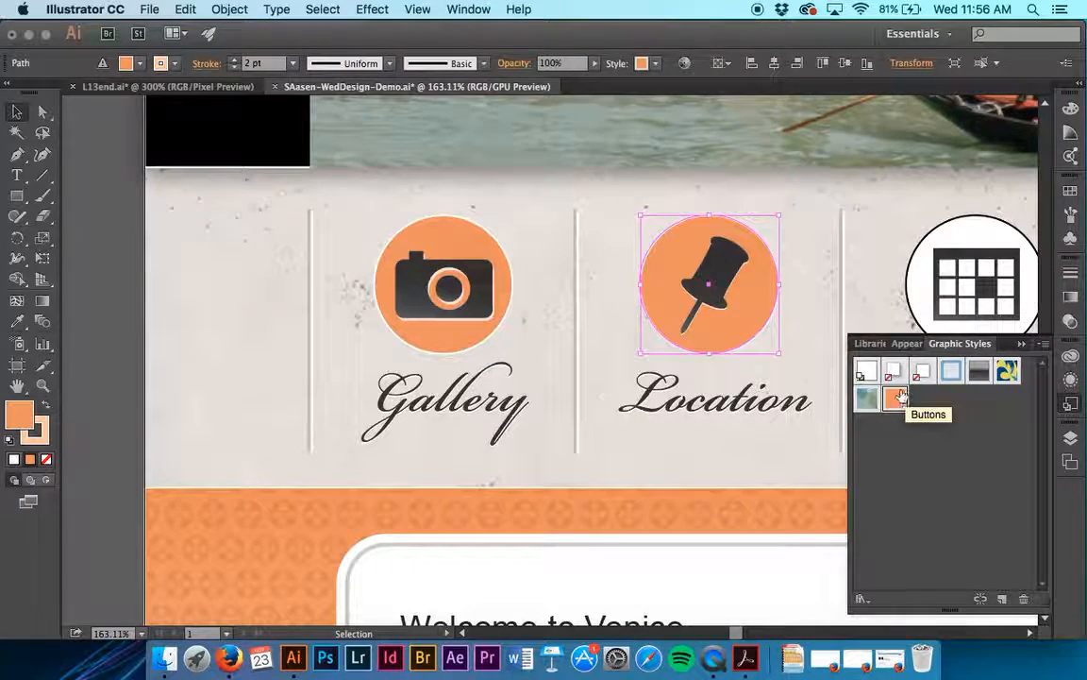
left_click(757, 428)
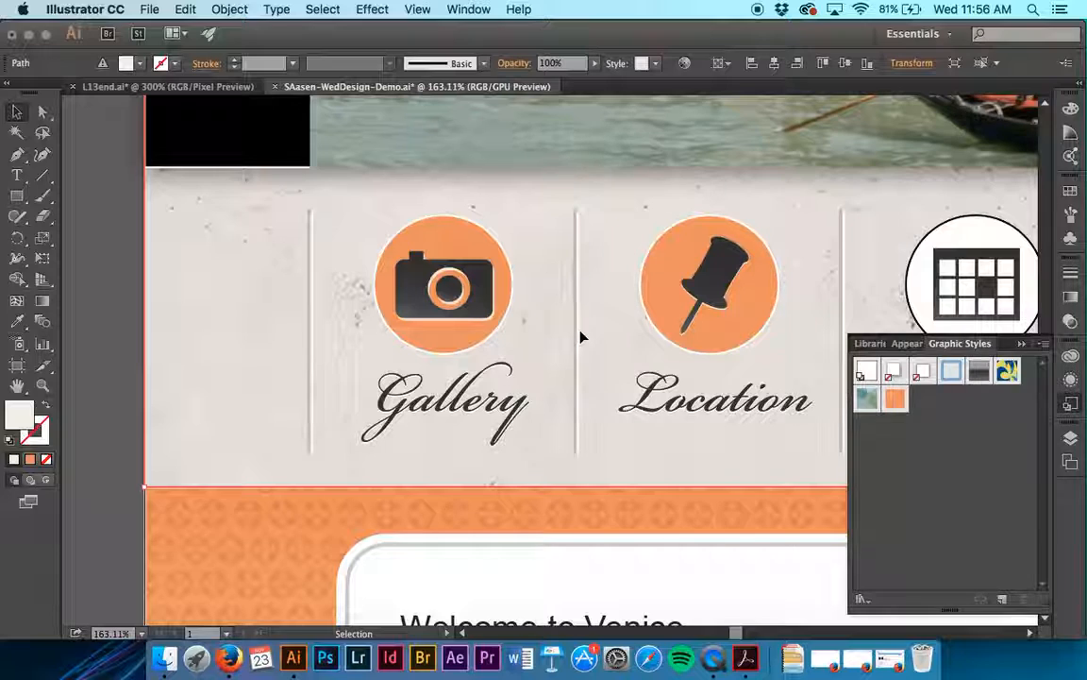
- Add a Pucker & Bloat effect set to 13% to the whole path of the orange Location circle
left_click(1071, 381)
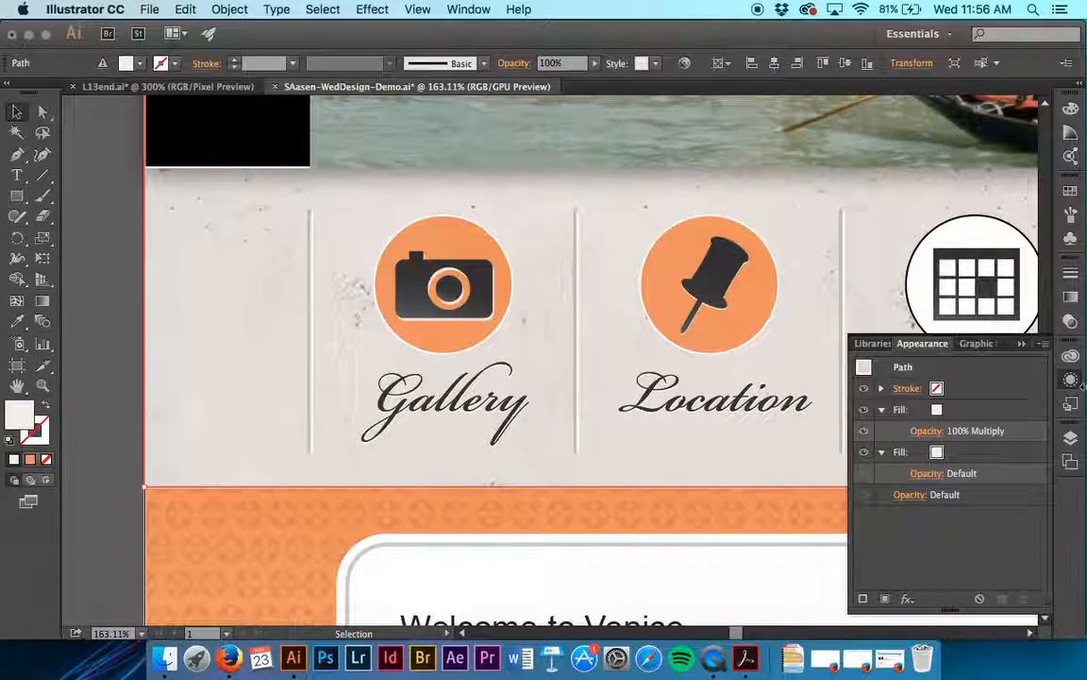
left_click(953, 369)
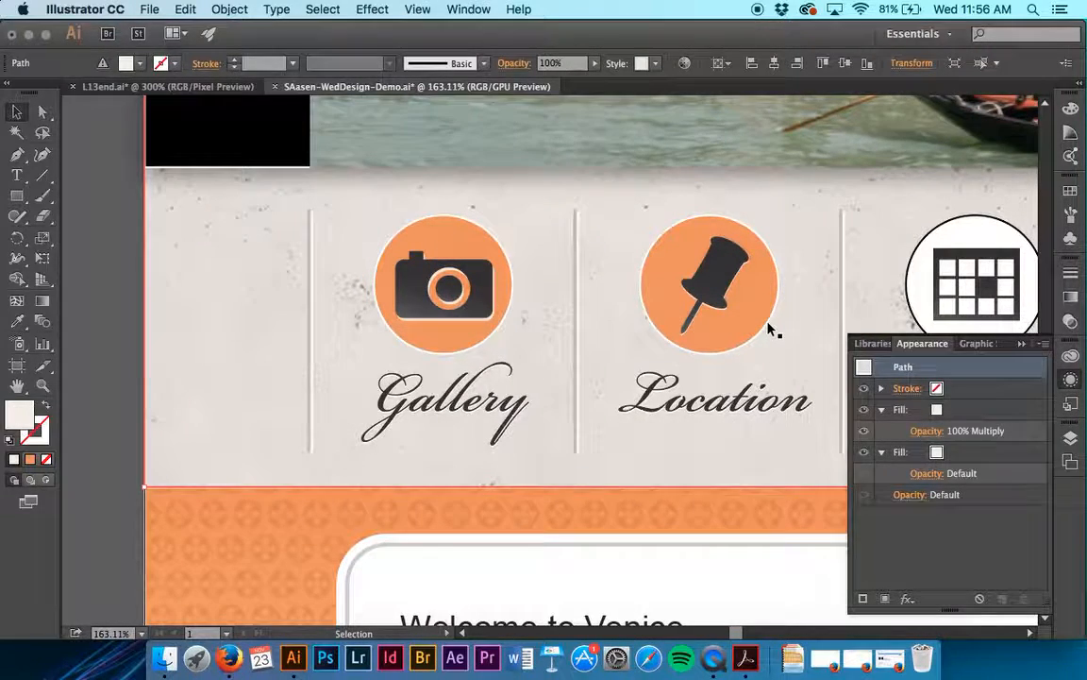
left_click(768, 326)
left_click(822, 296)
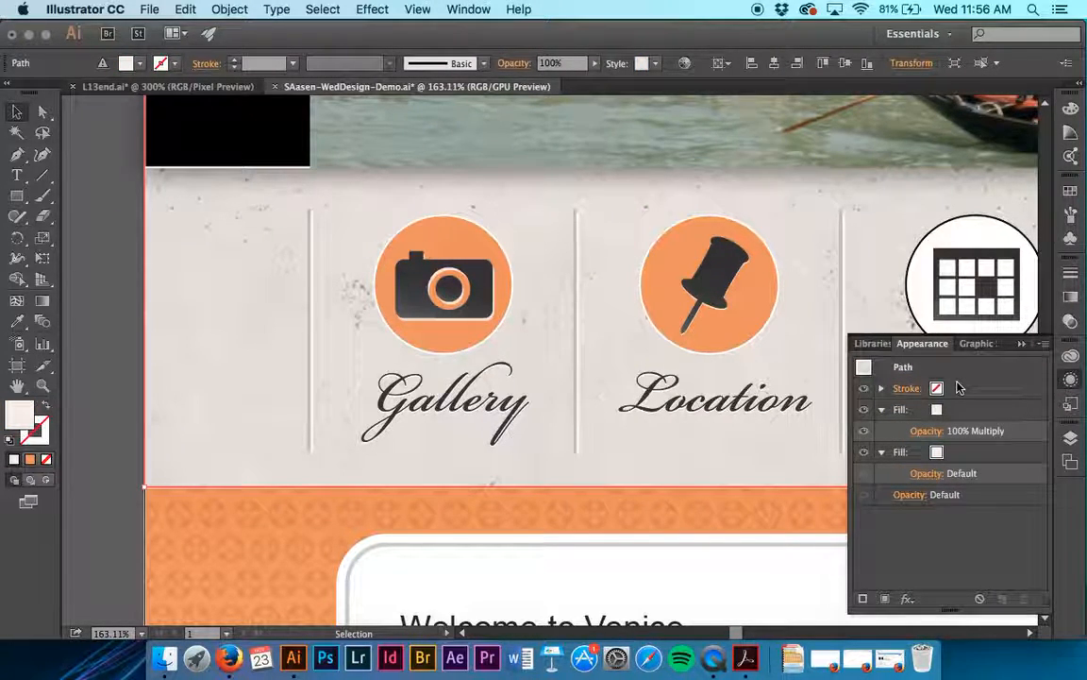
left_click(695, 279)
left_click(980, 369)
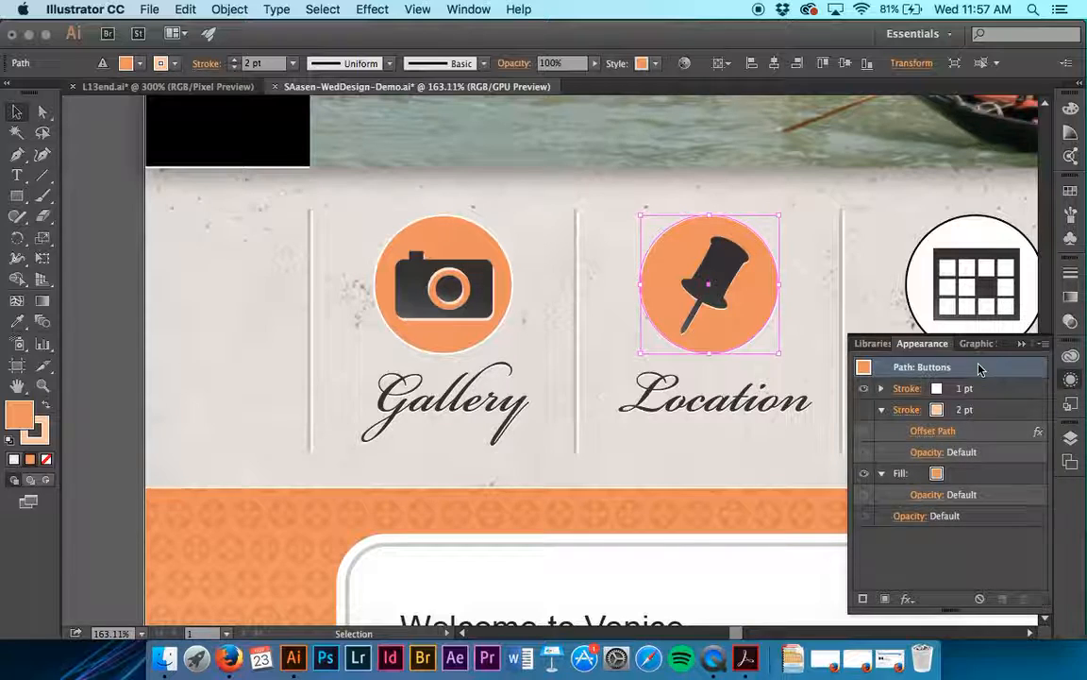
left_click(372, 9)
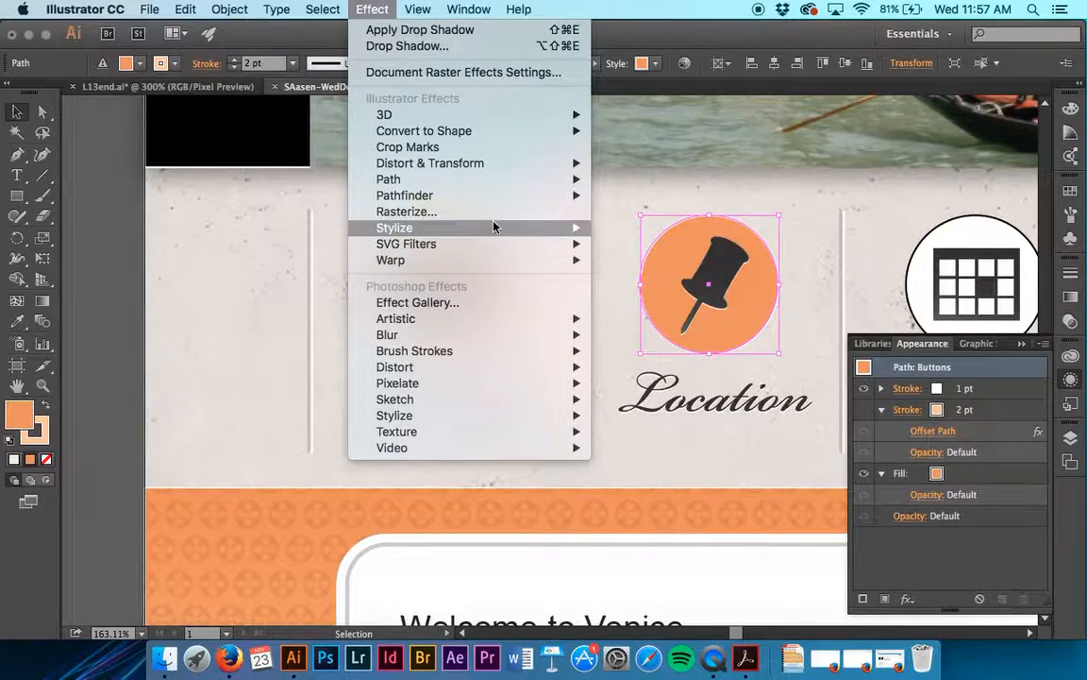
mouse_move(501, 172)
left_click(664, 180)
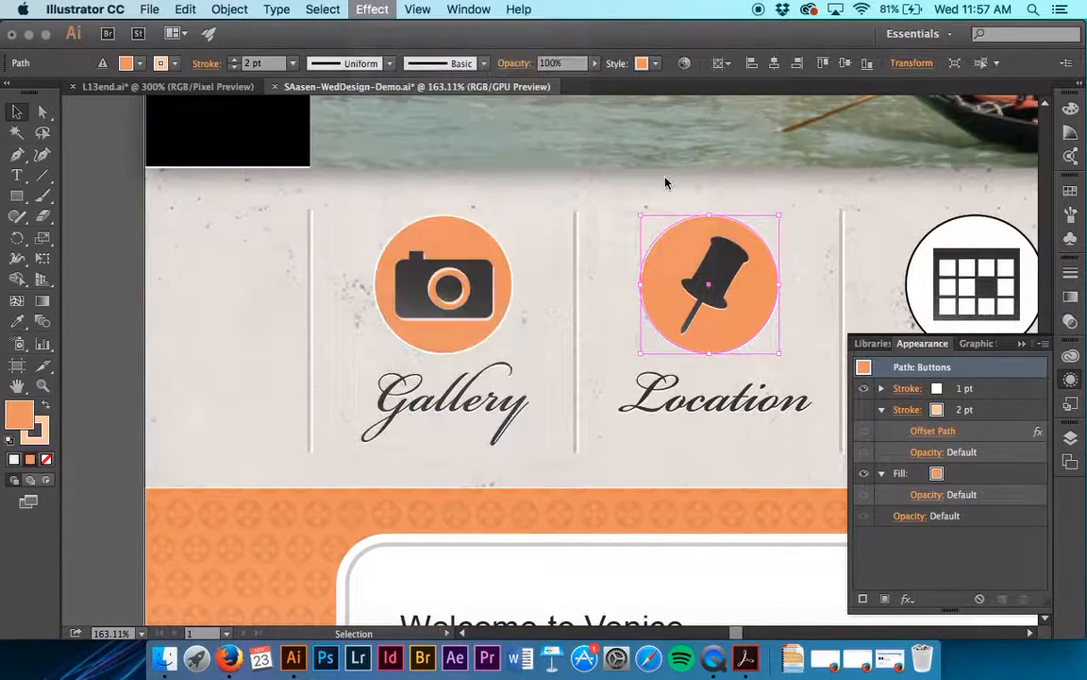
type("13")
left_click(568, 369)
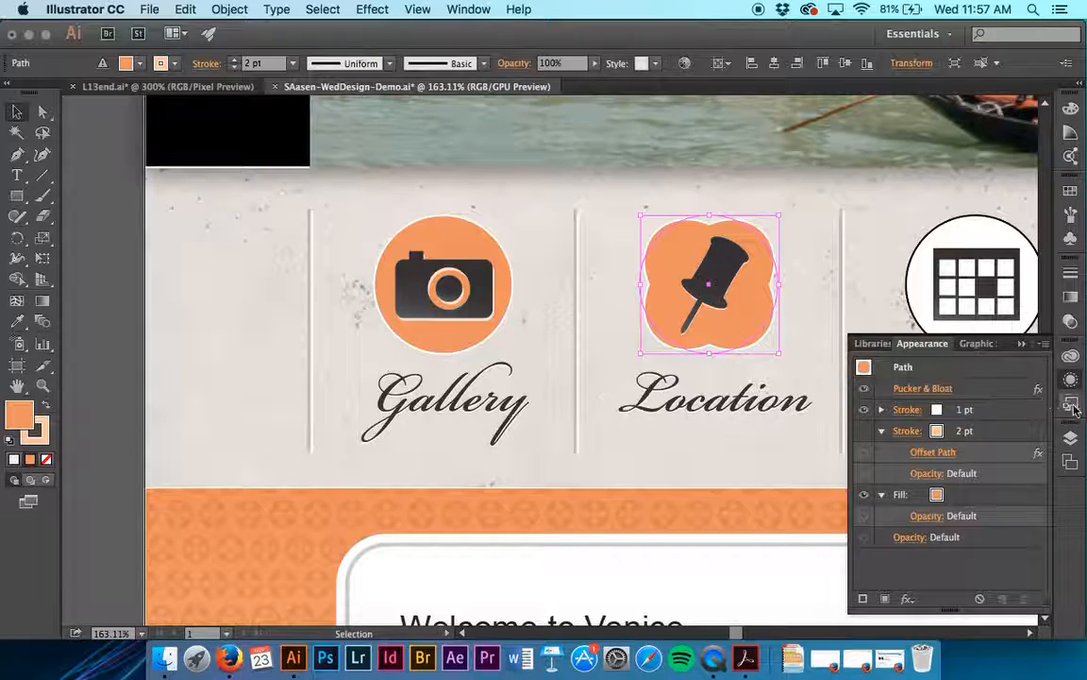
- Redefine the Buttons graphic style from the Location button's bloated appearance, replacing the existing style
left_click(976, 343)
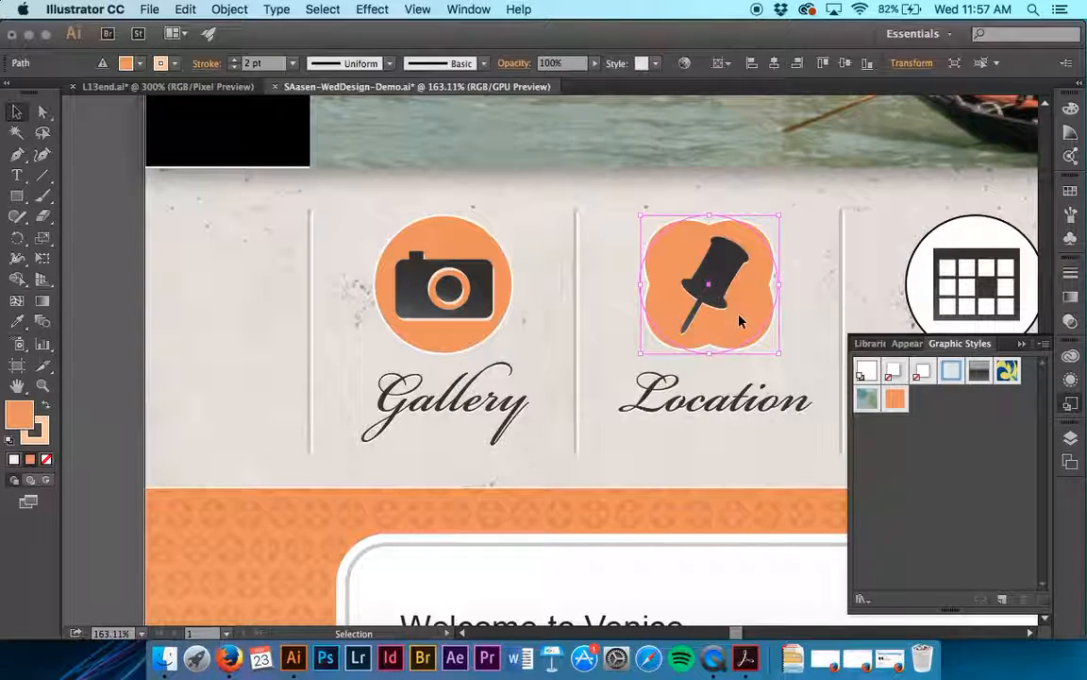
left_click_drag(738, 317, 898, 405)
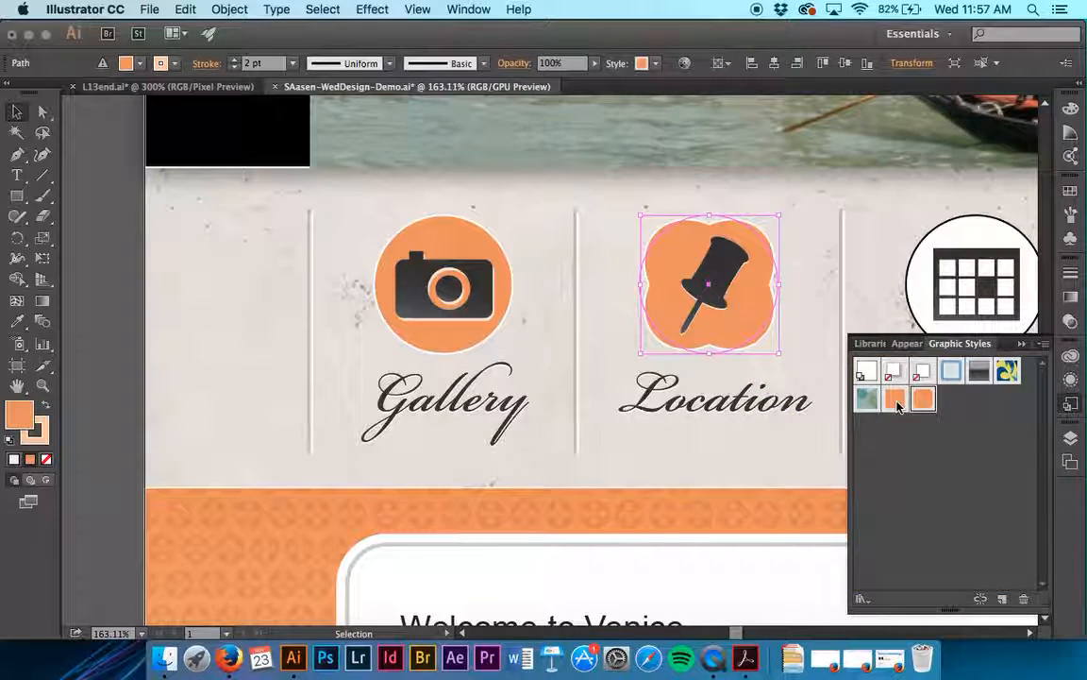
key("super+z")
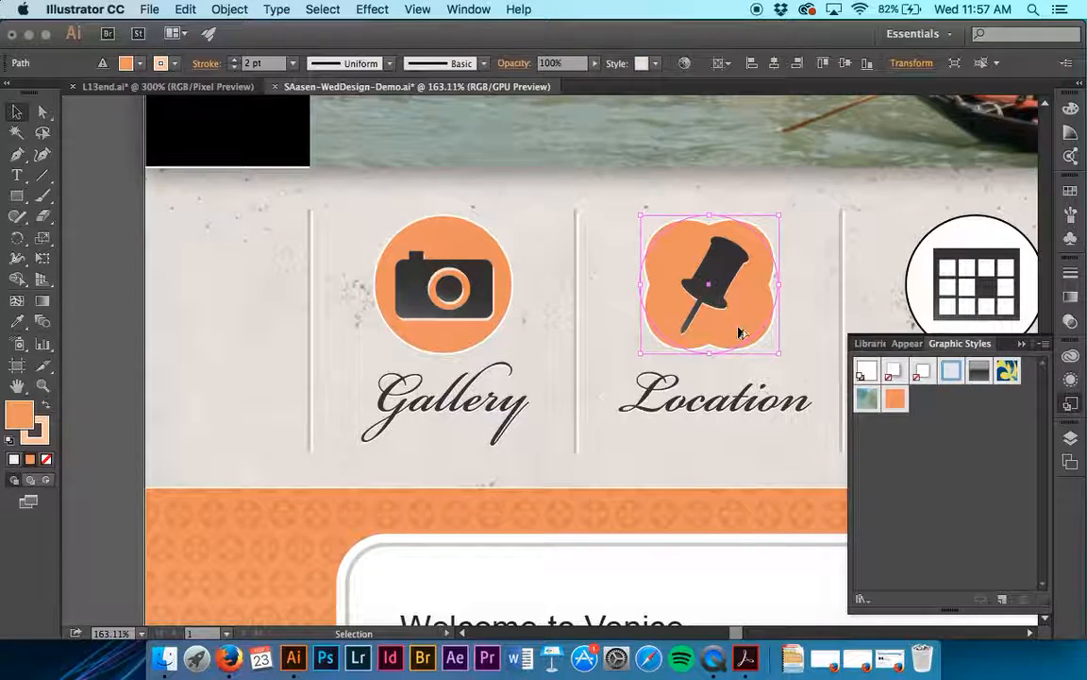
left_click_drag(739, 332, 896, 396)
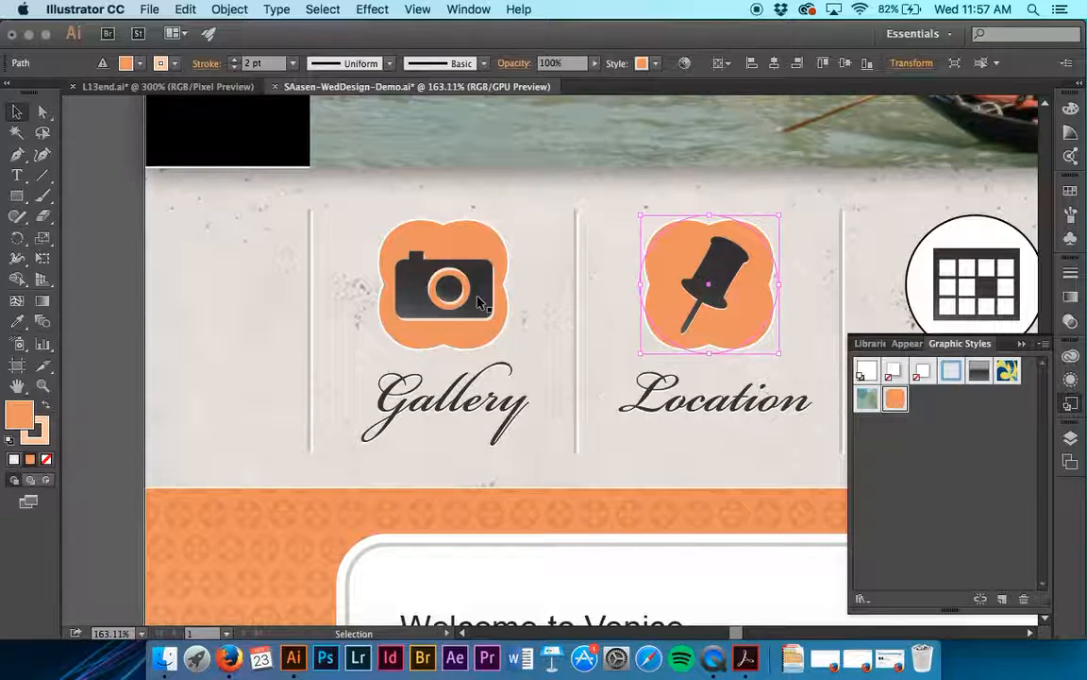
left_click(527, 289)
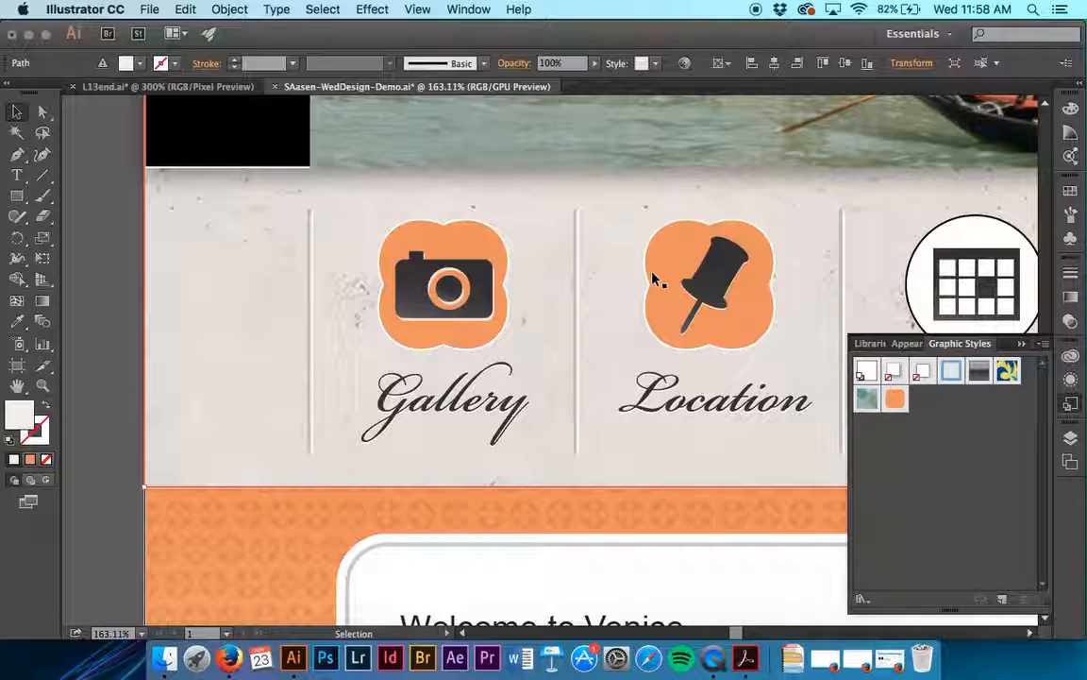
- Examine the appearance attributes of the Location button, the camera icon and the Gallery button shape
left_click(1071, 379)
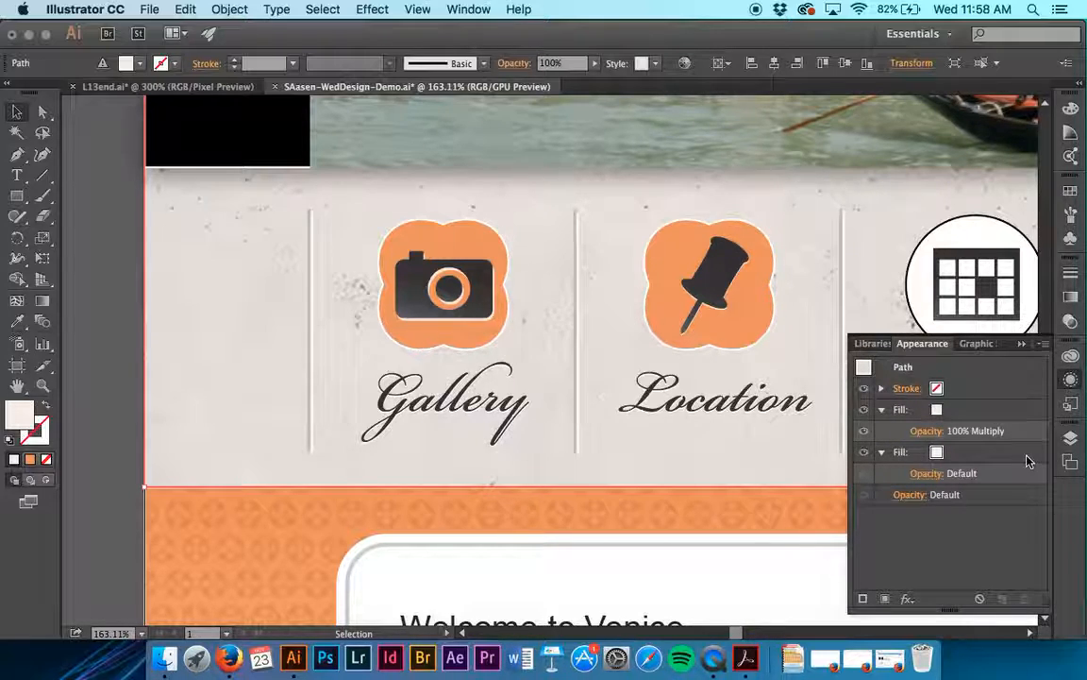
left_click(755, 332)
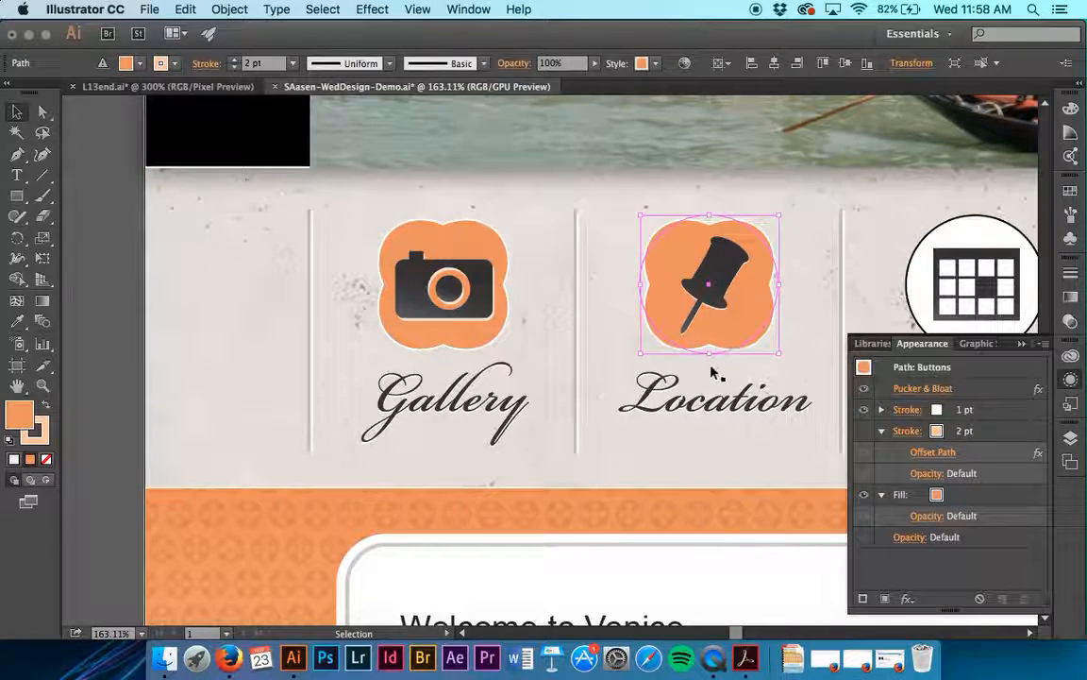
left_click(635, 331)
left_click(477, 298)
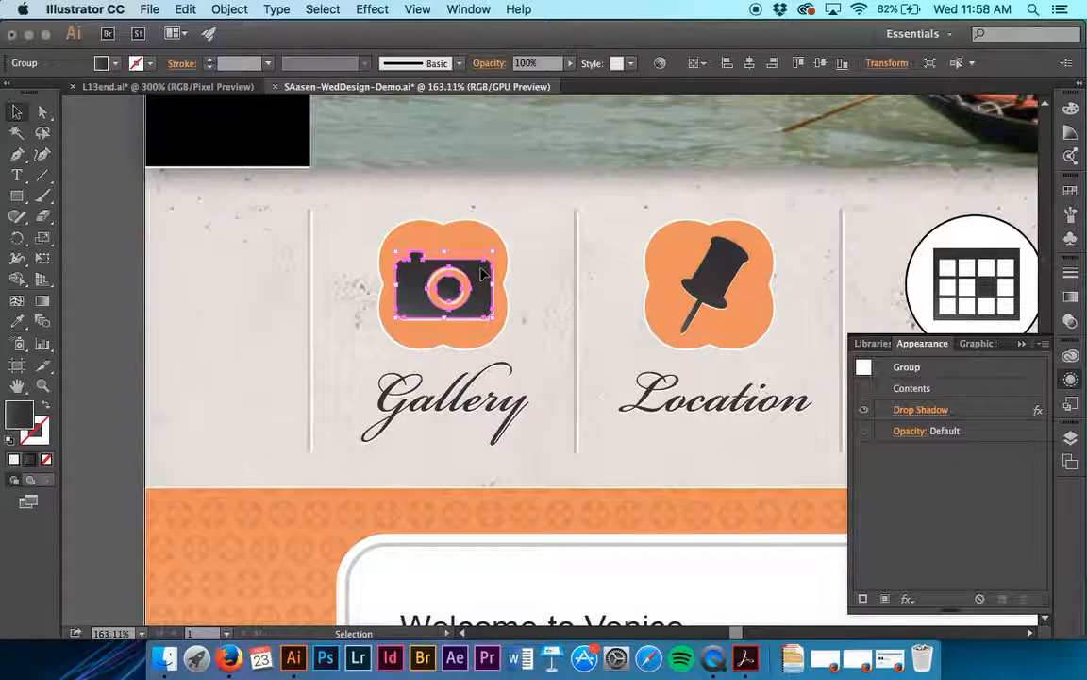
left_click(472, 247)
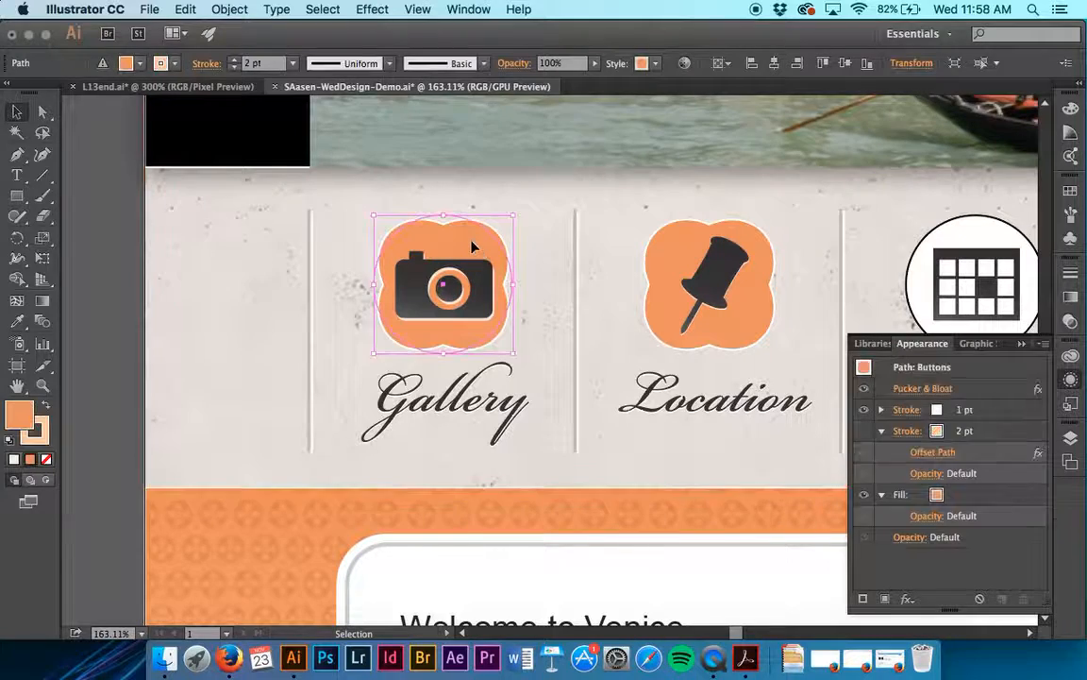
left_click(575, 235)
left_click(1076, 404)
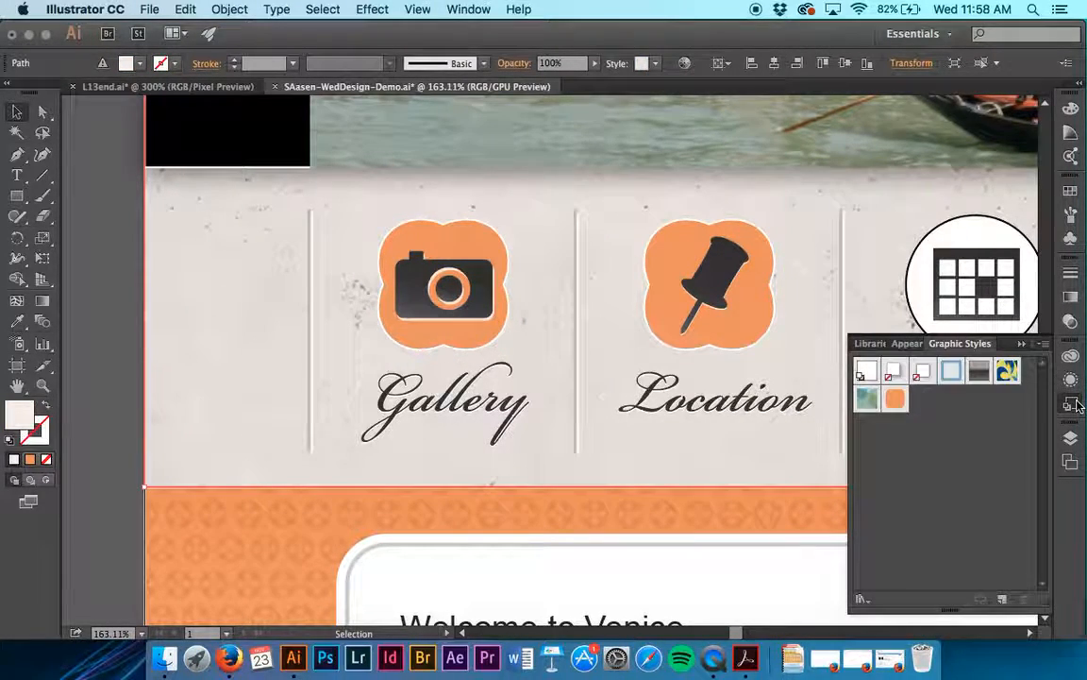
left_click(895, 398)
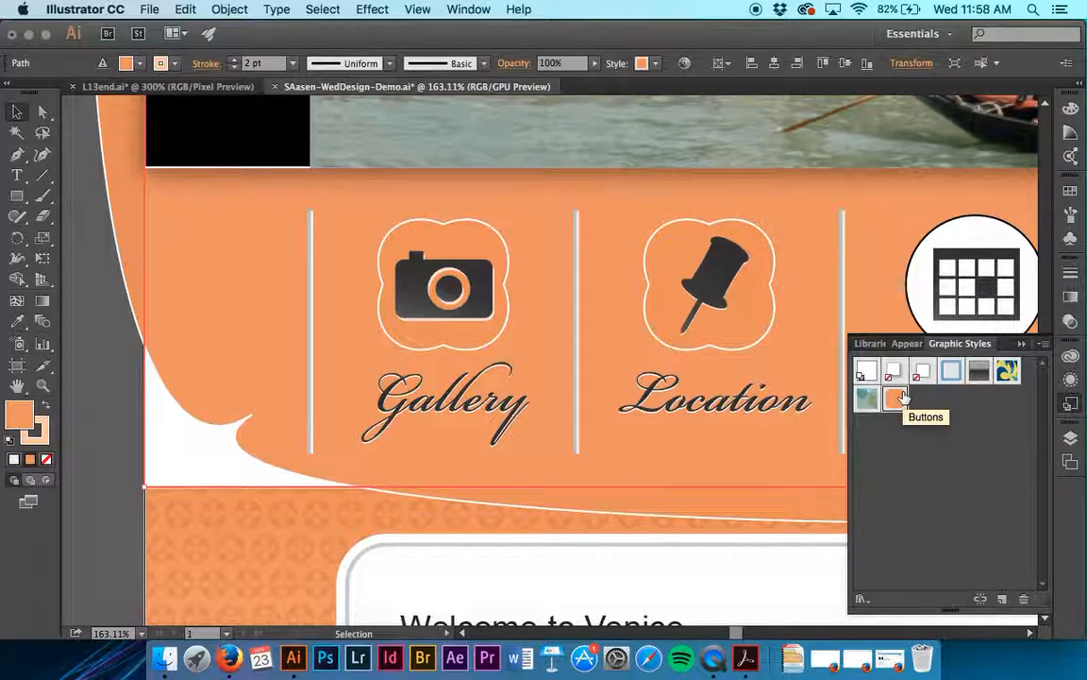
key("super+z")
- Deselect everything, load the Buttons graphic style as the current appearance and inspect its attributes
key("super+shift+a")
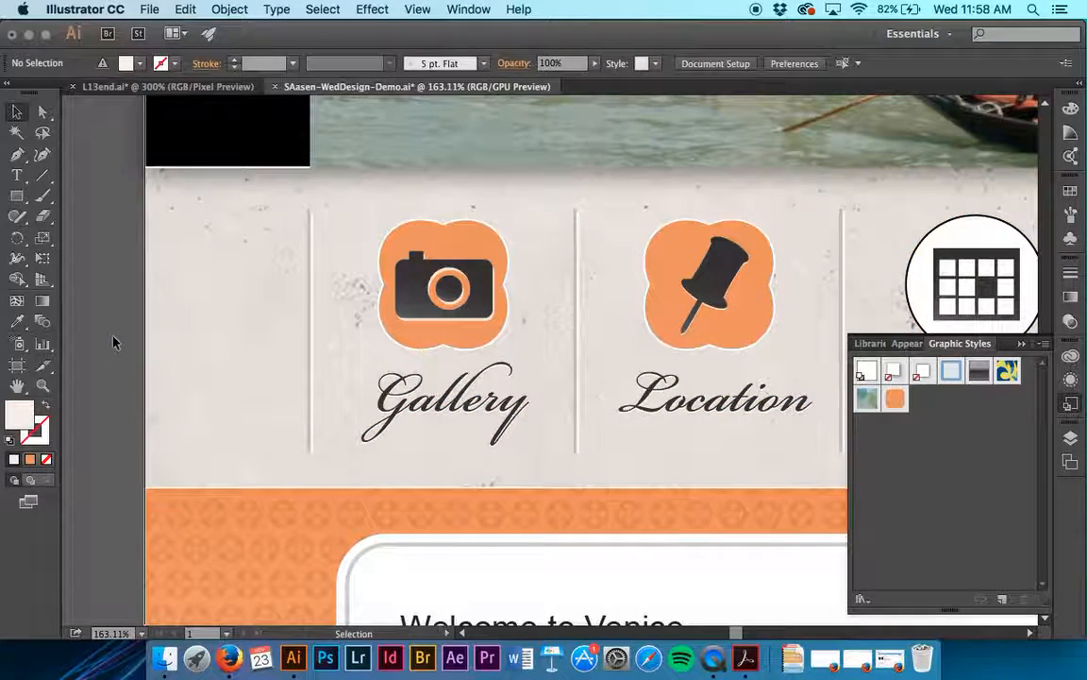
left_click(896, 398)
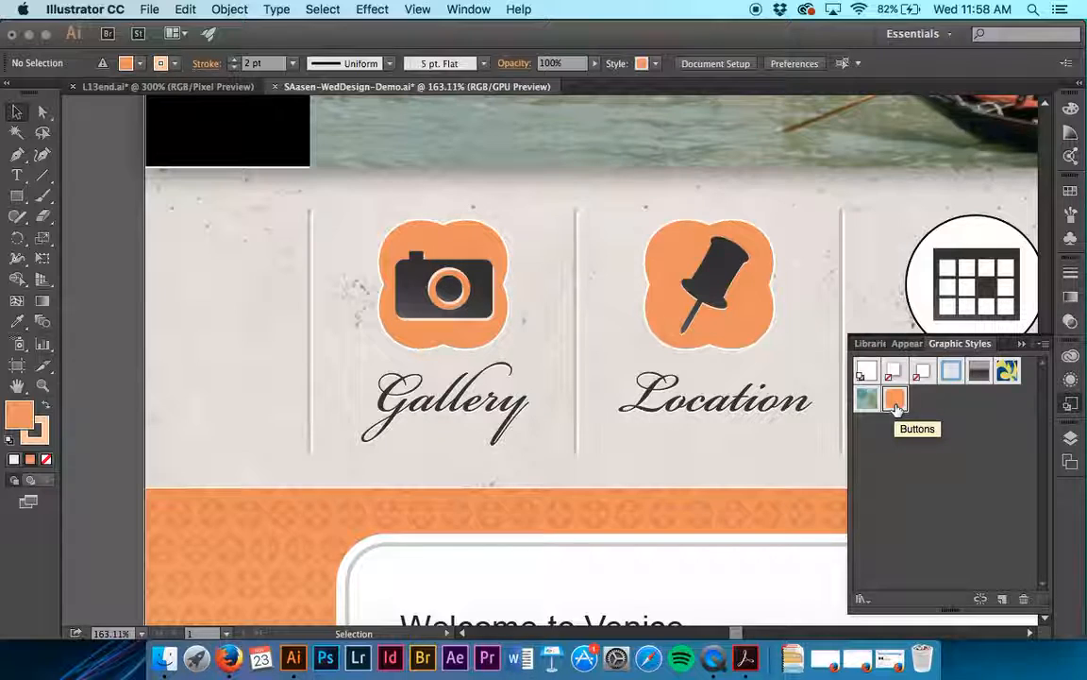
left_click(1072, 379)
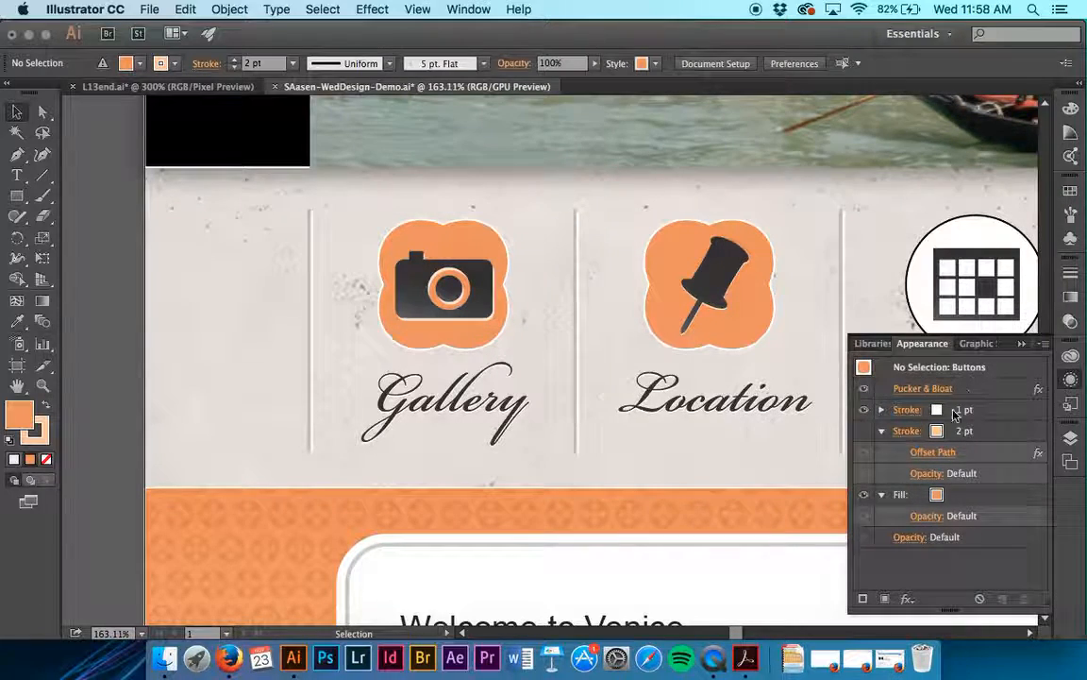
- Clear the current appearance to no fill and no stroke with nothing selected, and save the document
left_click(981, 600)
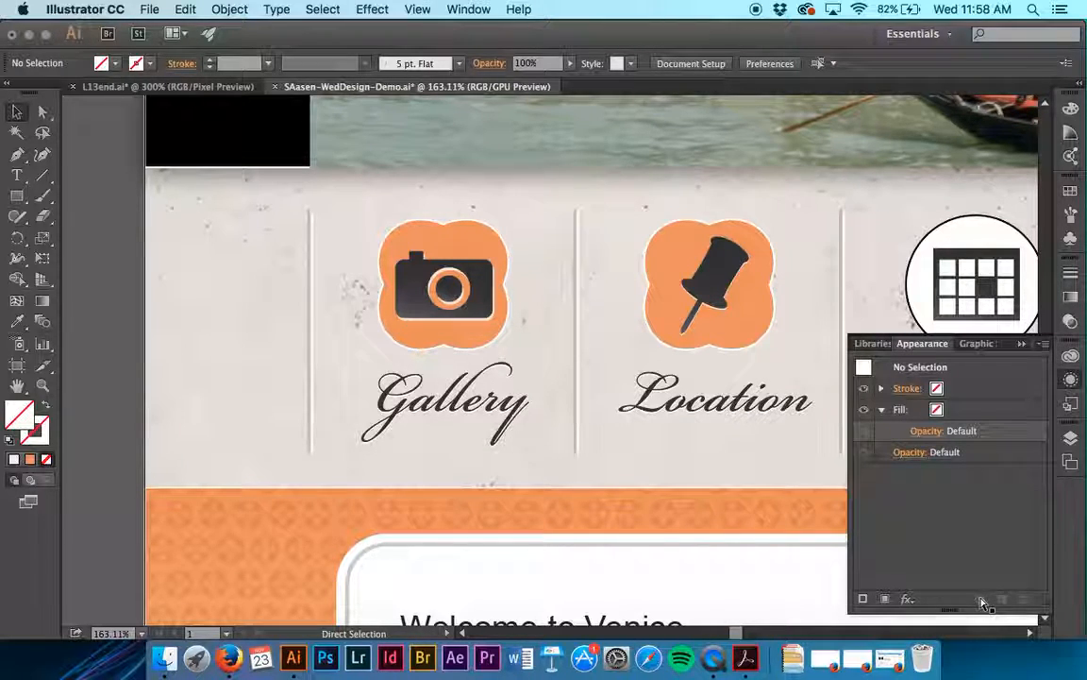
key("super+s")
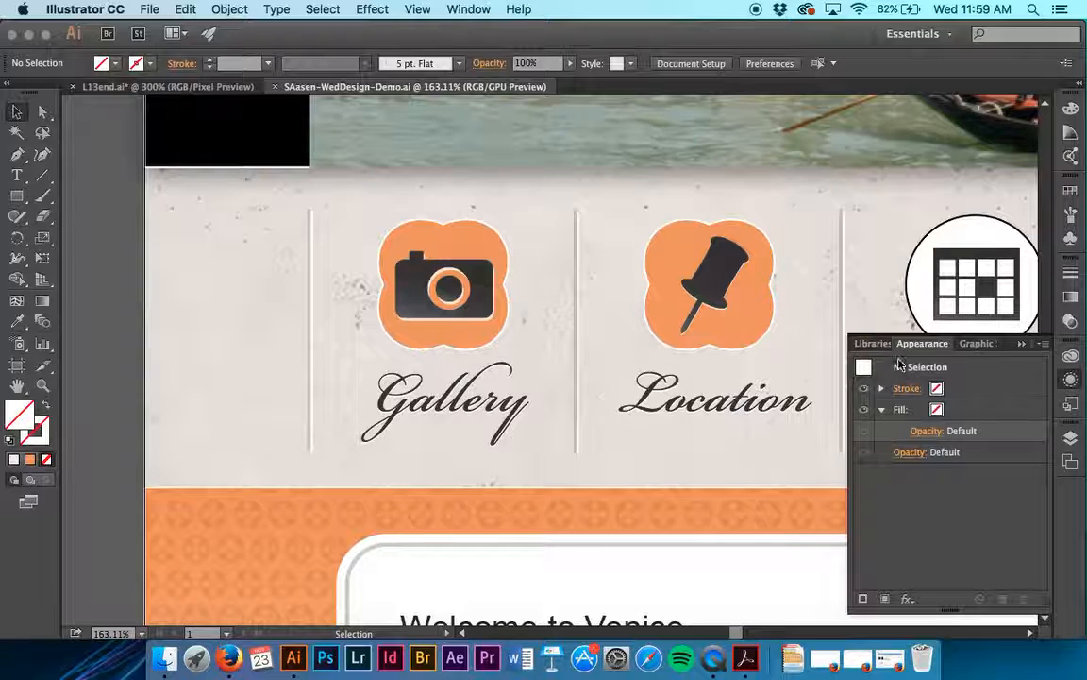
- Pick up the Location button's appearance as the current default, leave nothing selected and show the graphic styles
left_click(755, 333)
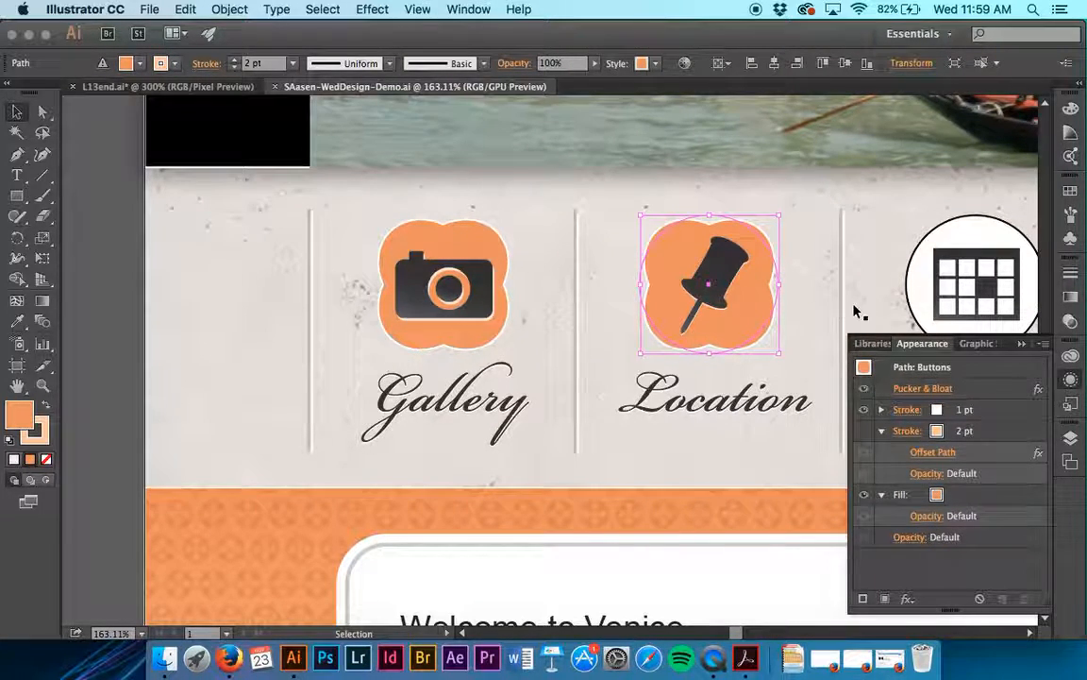
left_click(95, 303)
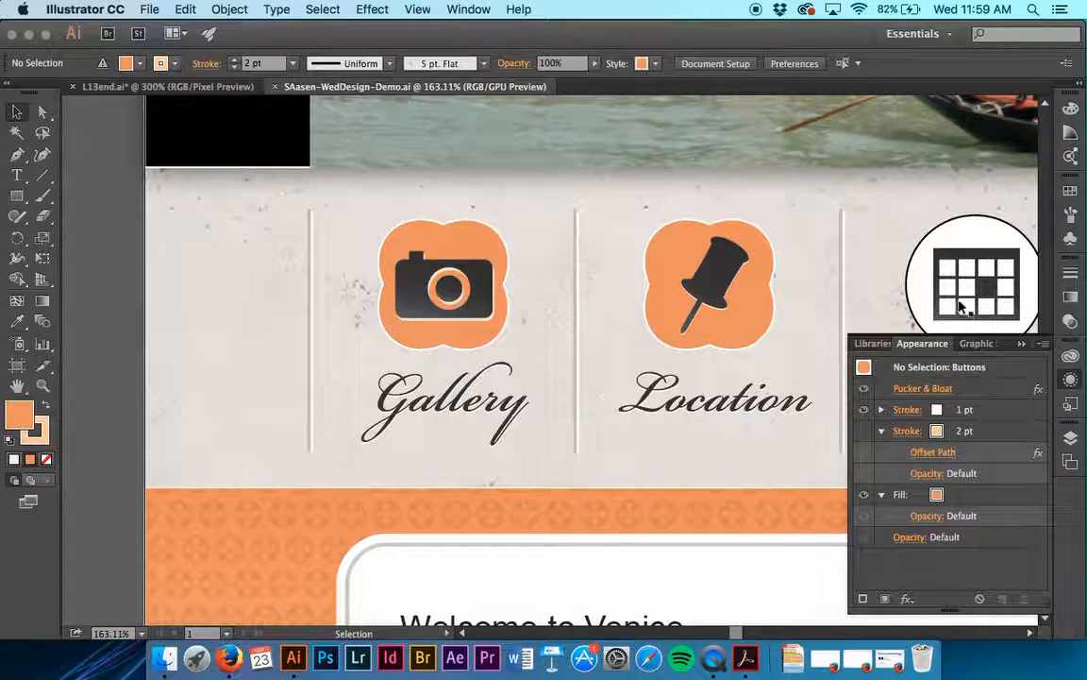
left_click(1071, 403)
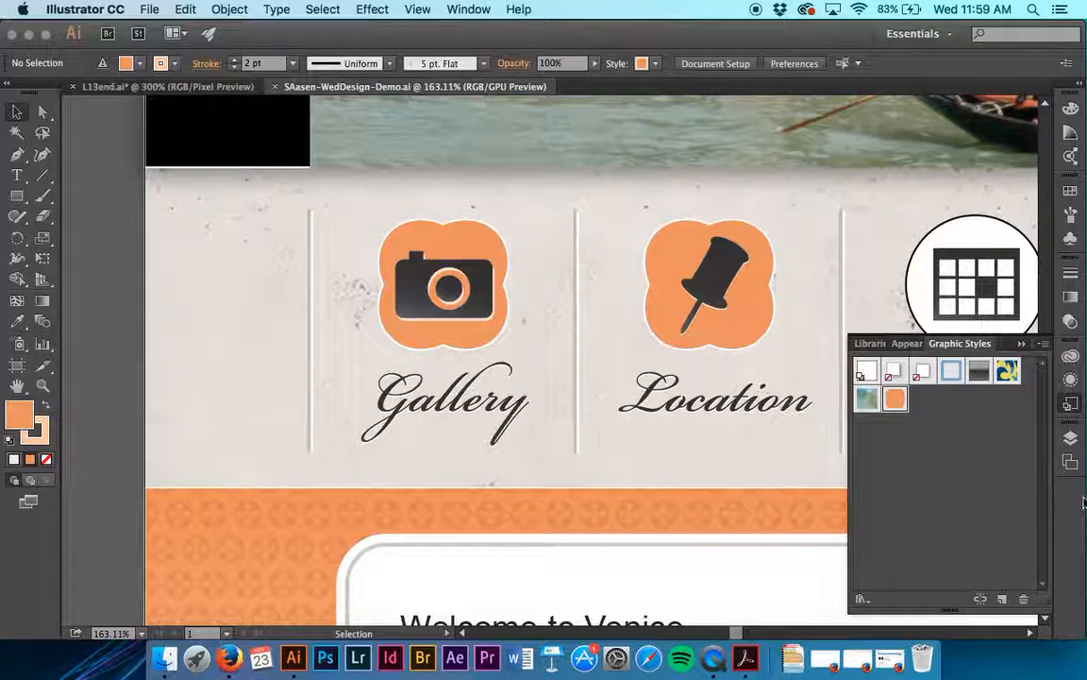
- Select all circles on the Buttons sublayer of Nav and clear their appearance to no fill and no stroke
left_click(1072, 437)
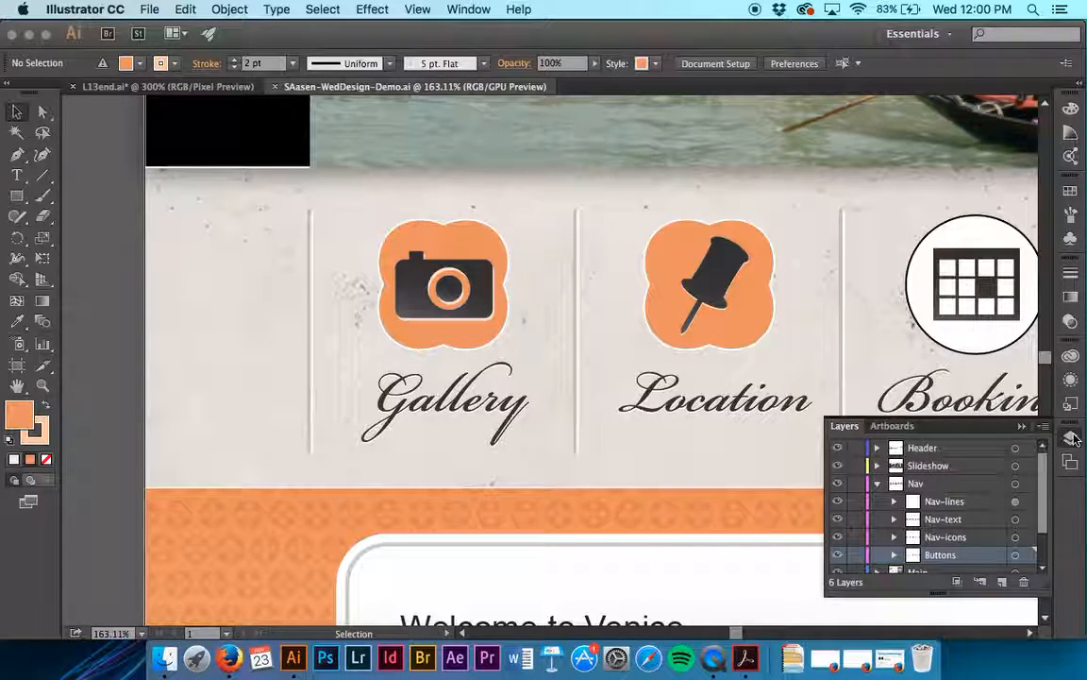
scroll(885, 522, "down", 2)
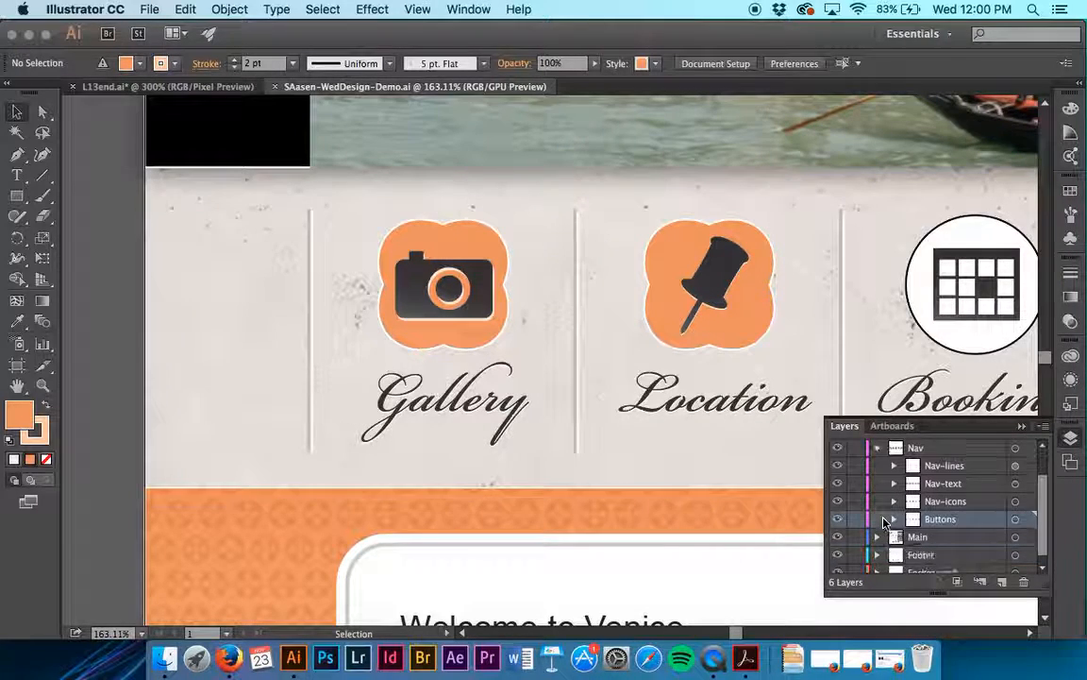
scroll(885, 522, "up", 1)
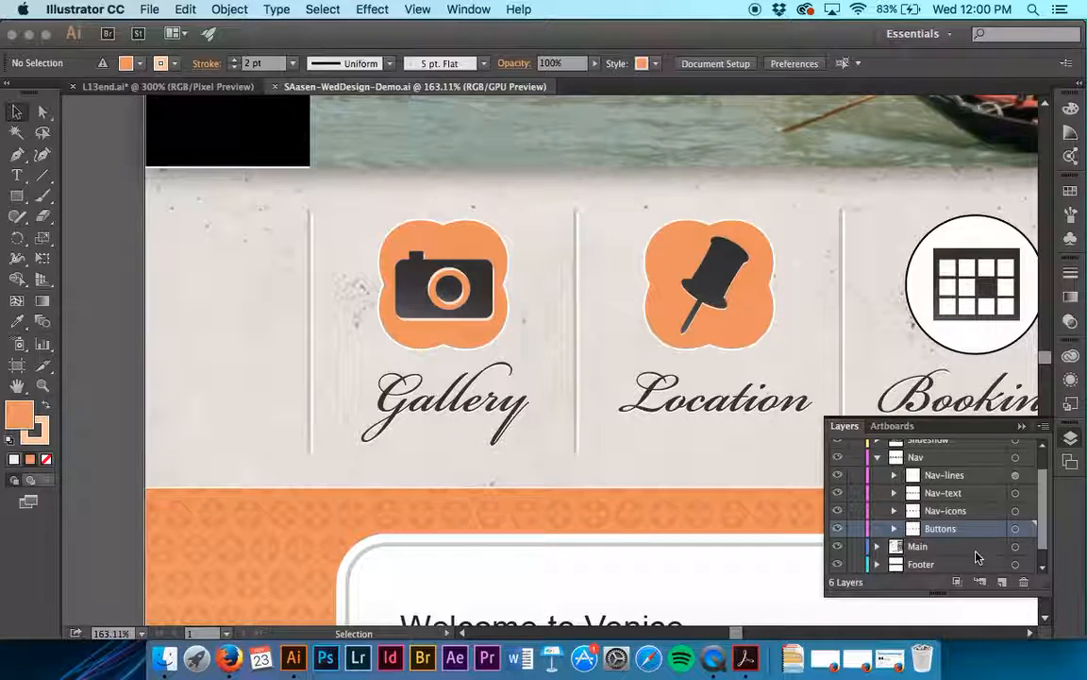
left_click(1029, 532)
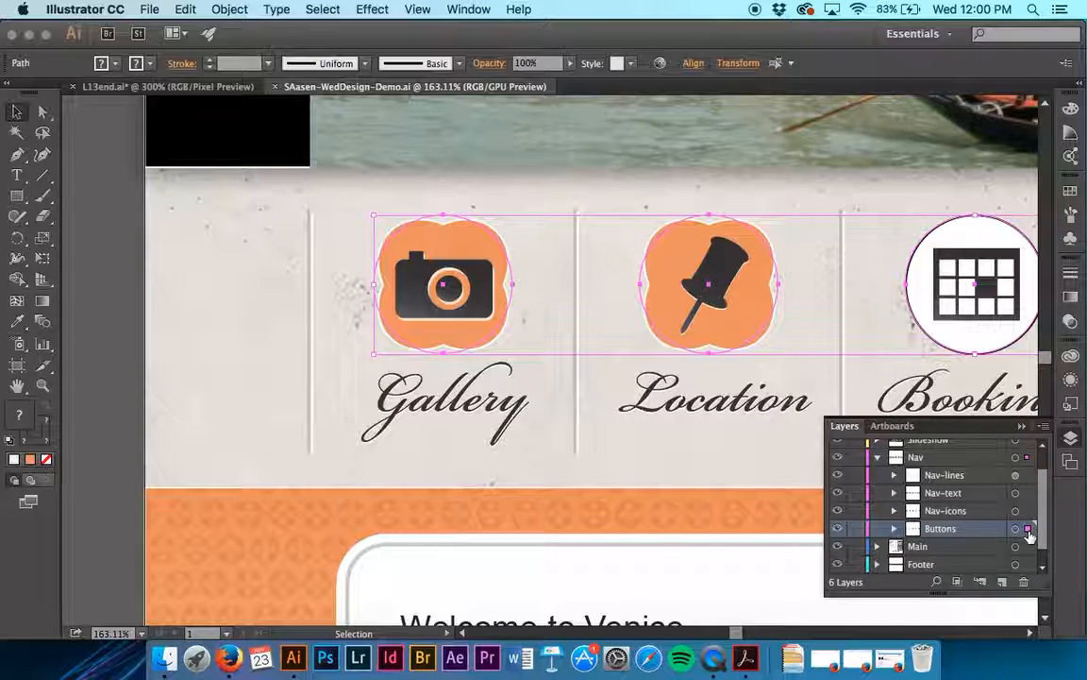
left_click(1076, 378)
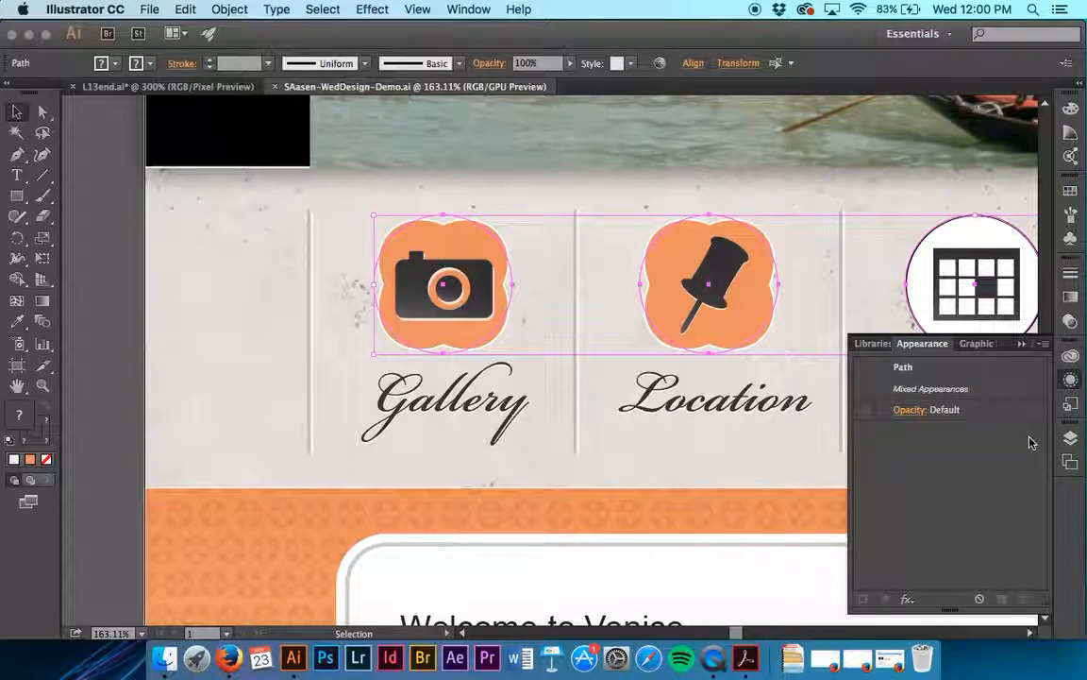
left_click(982, 598)
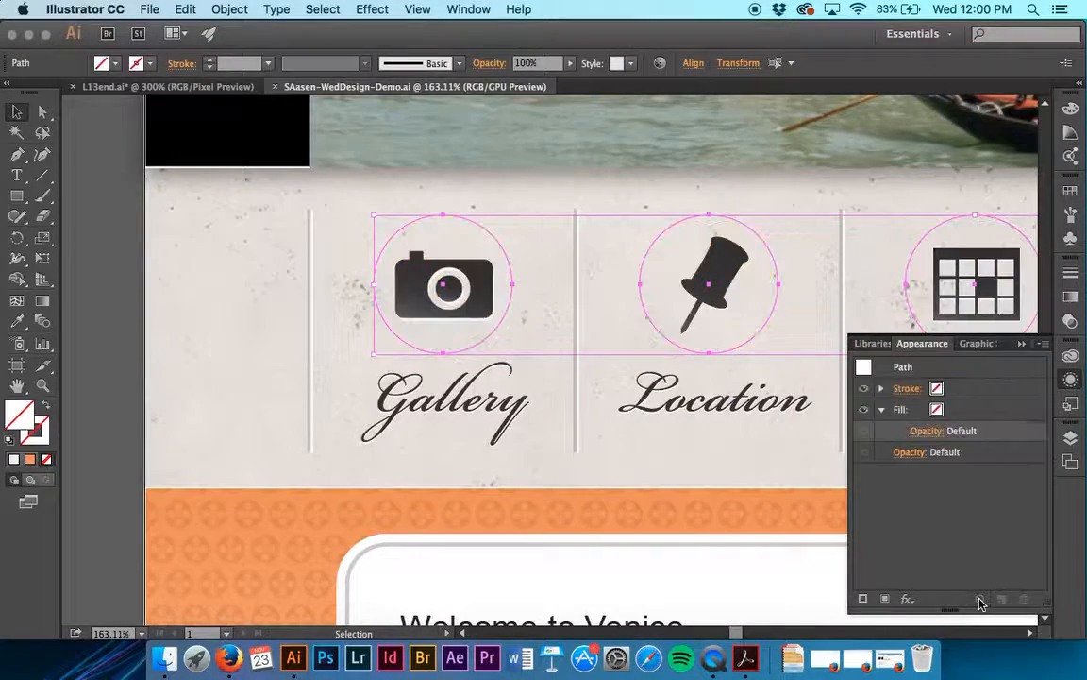
- Target the Buttons sublayer itself, apply the orange Buttons graphic style to it, and deselect everything
scroll(762, 436, "right", 3)
scroll(763, 436, "right", 5)
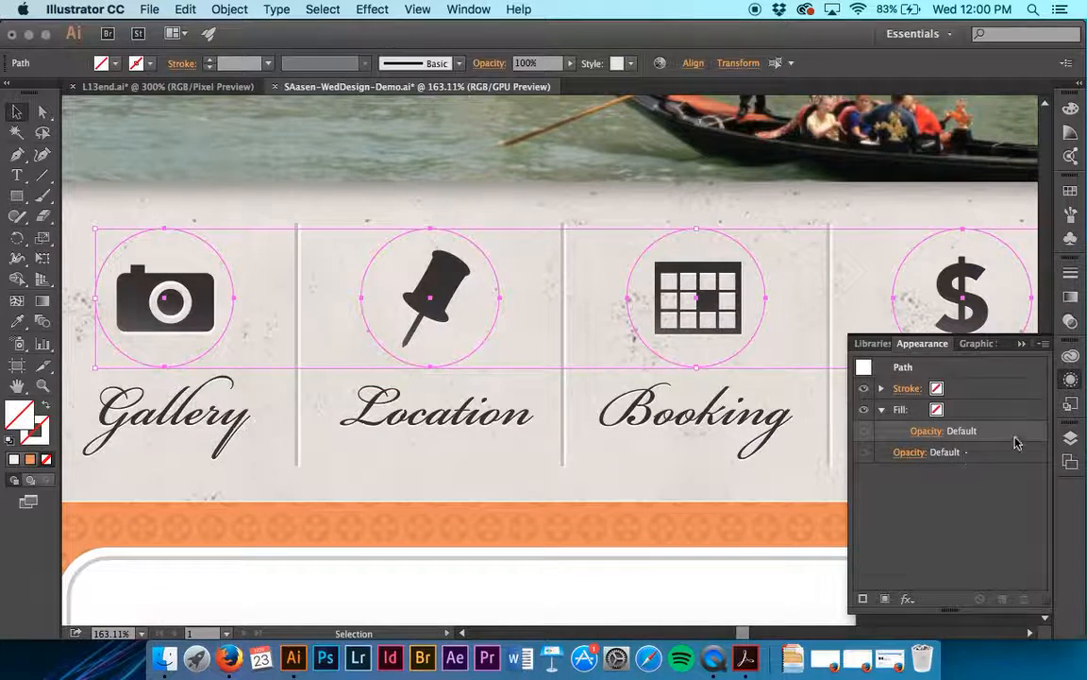
left_click(1071, 439)
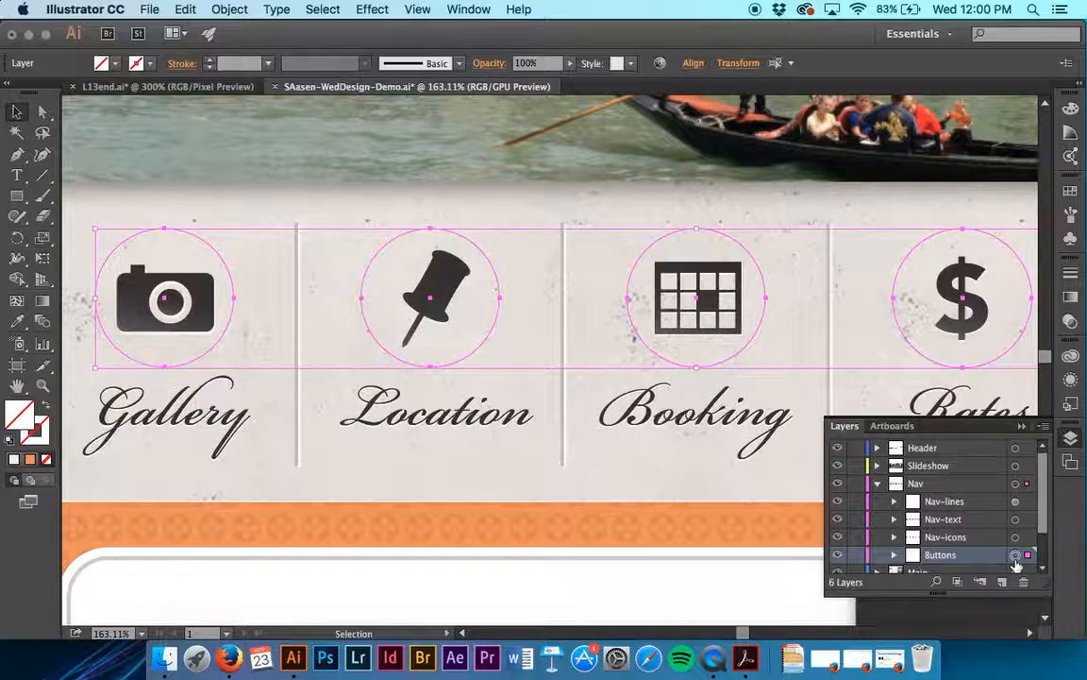
left_click(1073, 405)
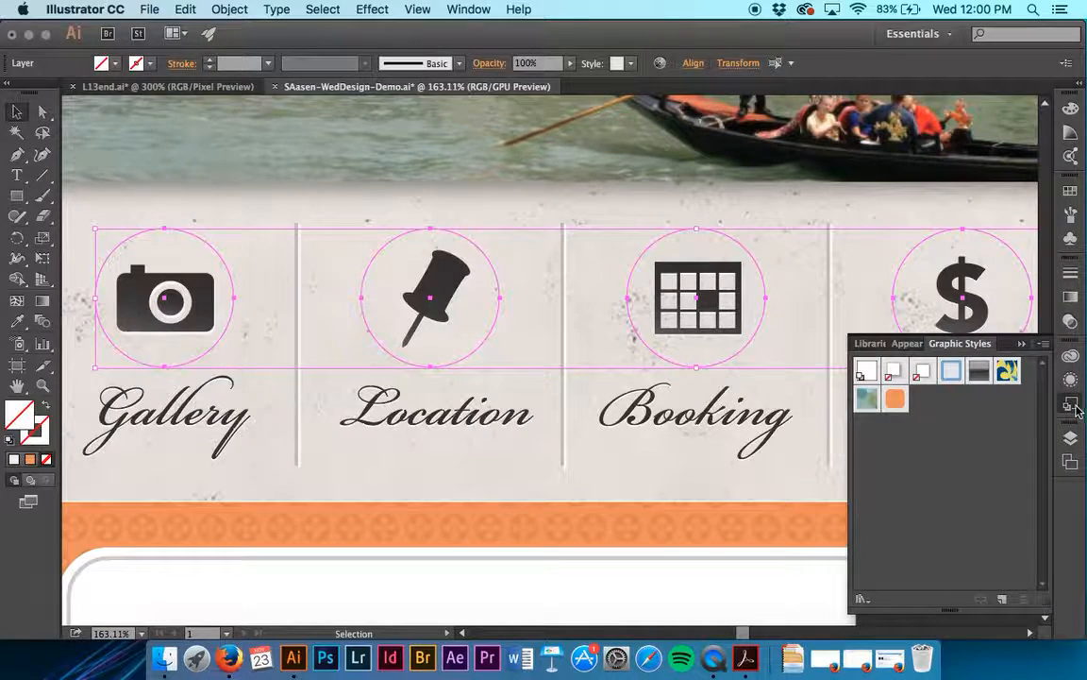
left_click(895, 398)
scroll(508, 378, "right", 3)
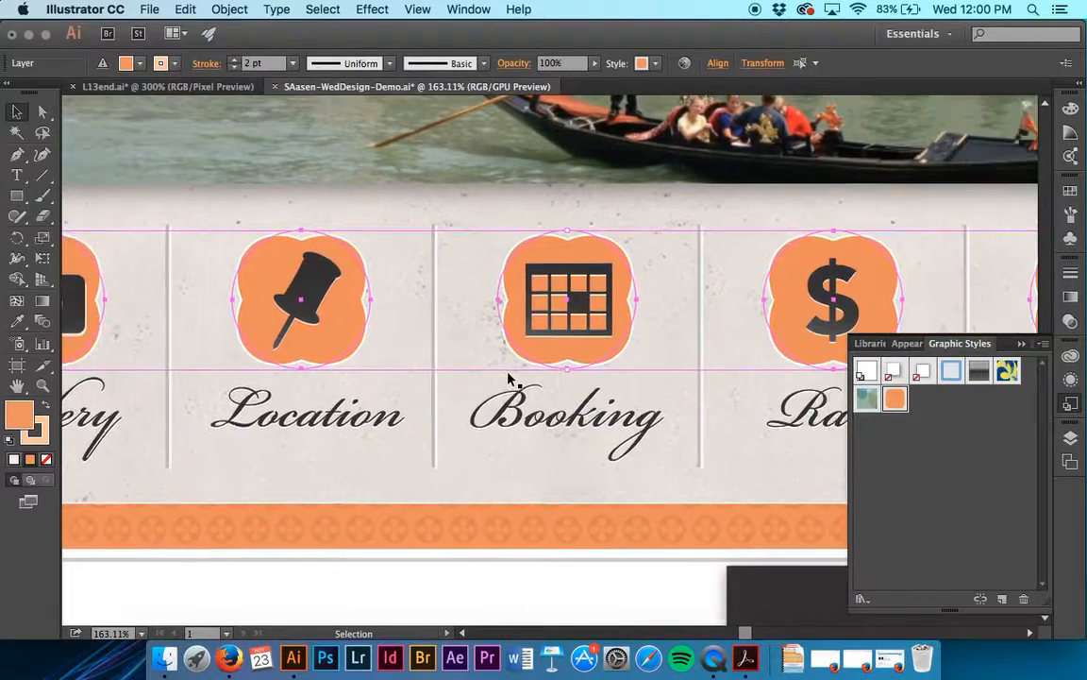
scroll(508, 377, "right", 5)
scroll(509, 377, "left", 10)
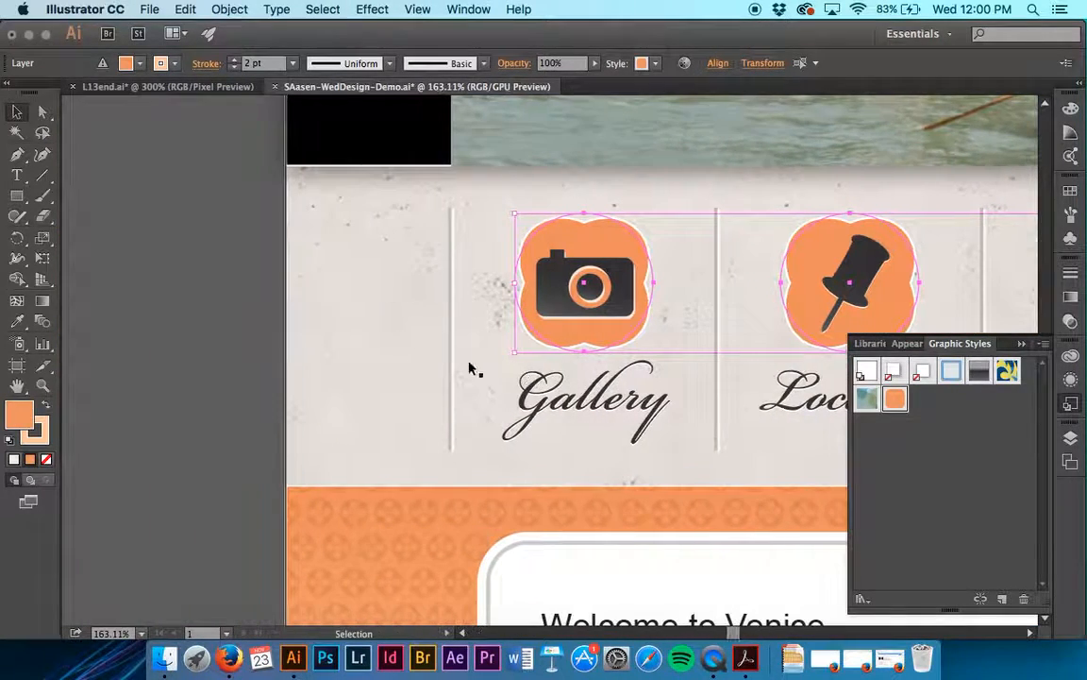
left_click(210, 340)
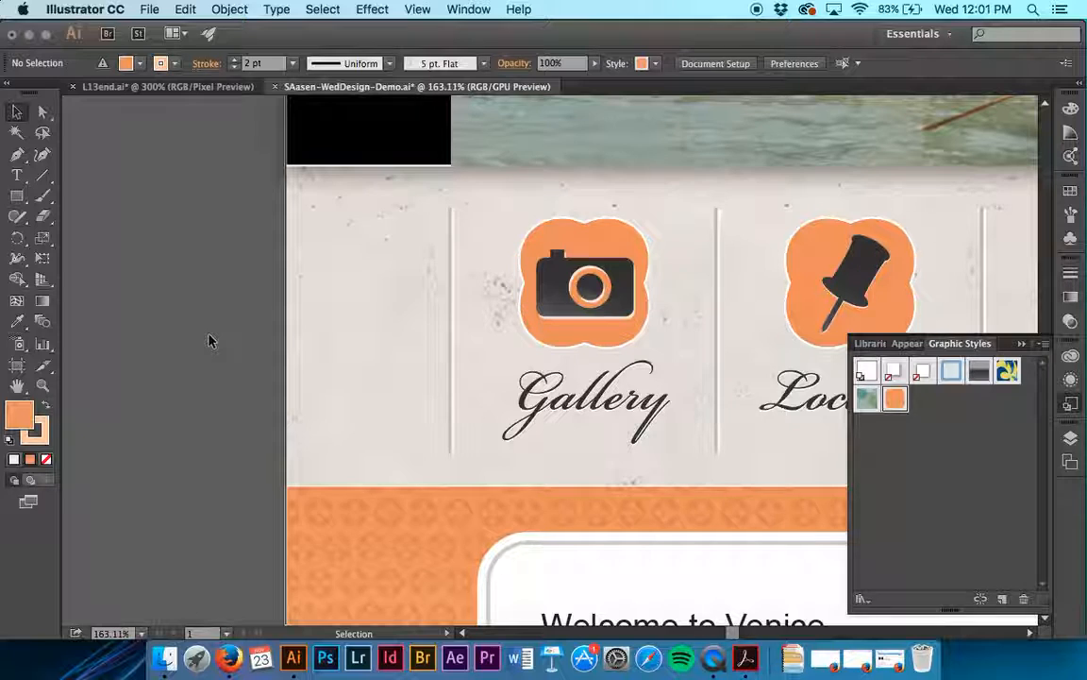
- Select the Booking button circle and inspect its appearance attributes
scroll(420, 325, "right", 10)
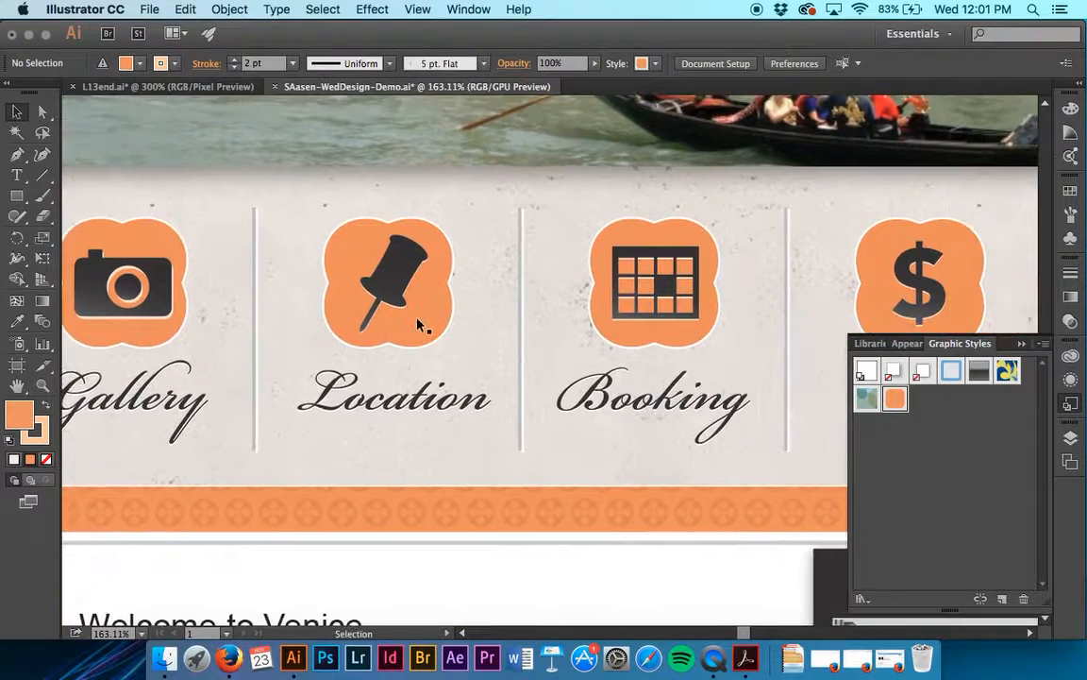
scroll(420, 325, "right", 1)
left_click(592, 337)
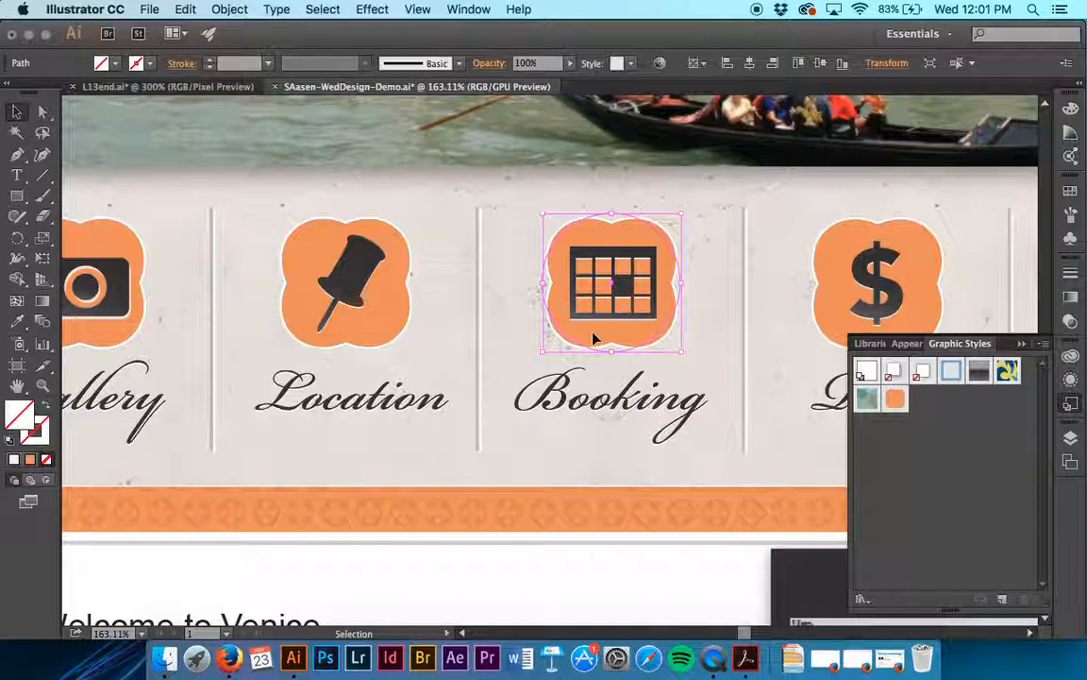
left_click(1070, 379)
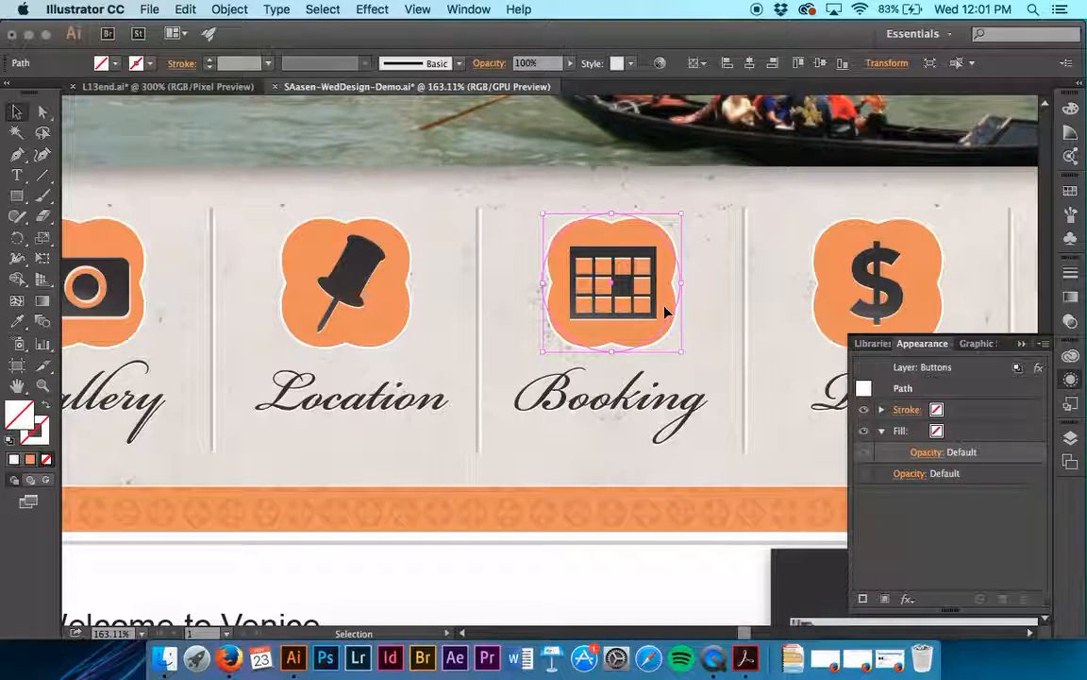
- Try applying the Buttons graphic style directly to the Booking circle, and undo it
left_click(1073, 404)
left_click(896, 399)
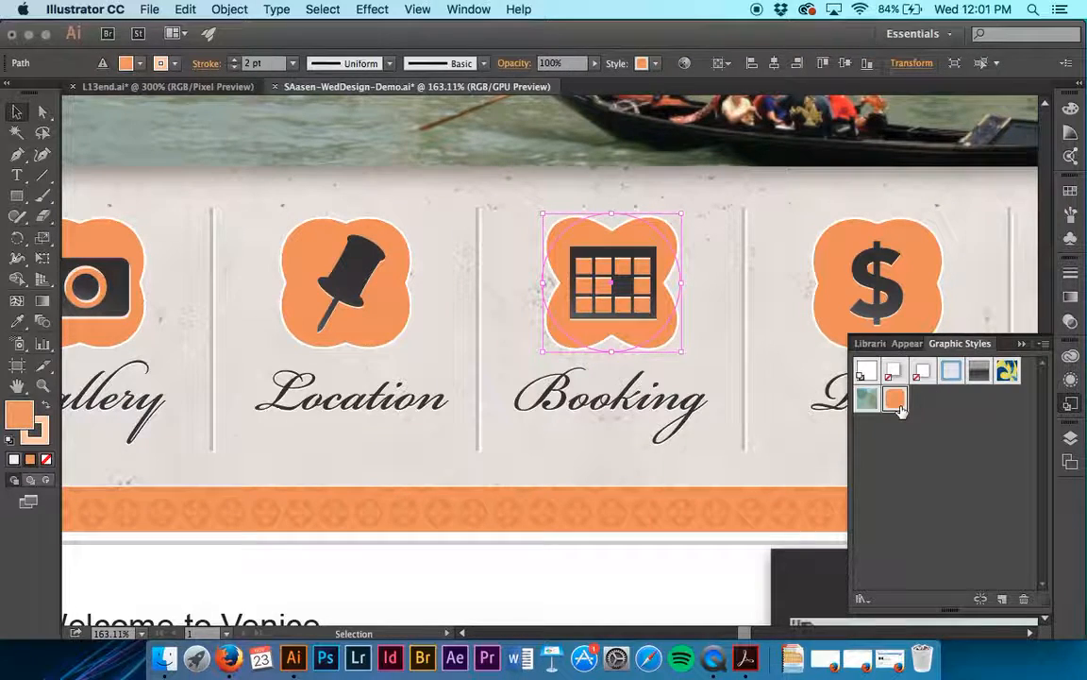
key("super+z")
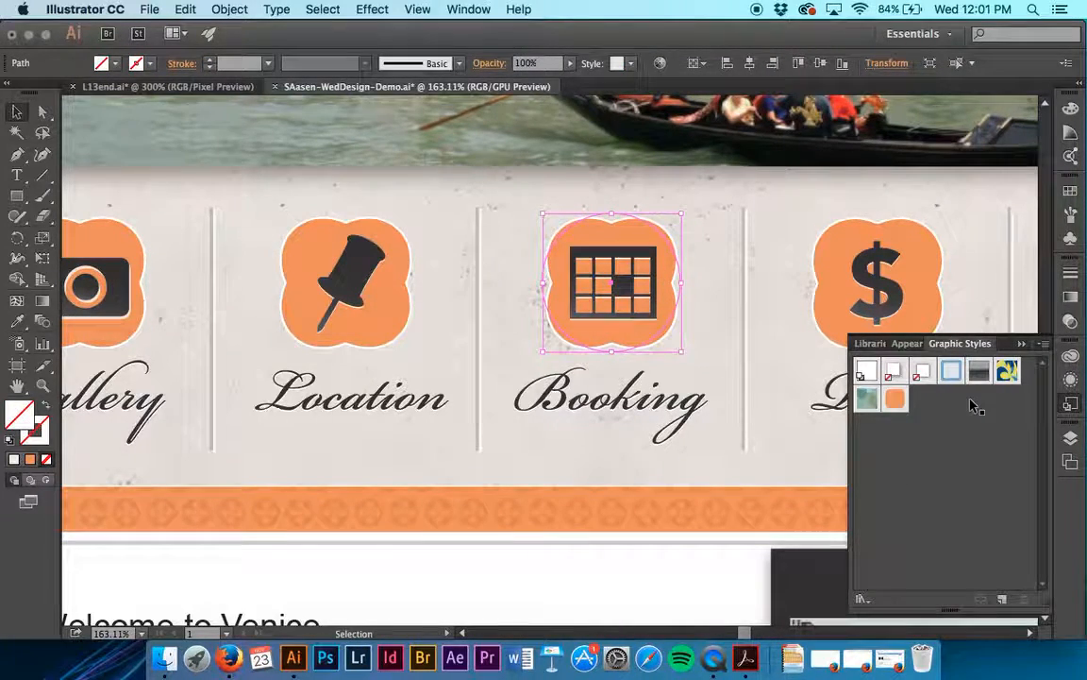
- In the Buttons layer's appearance, hide the Pucker & Bloat effect and show the 2 pt stroke with Offset Path
left_click(908, 343)
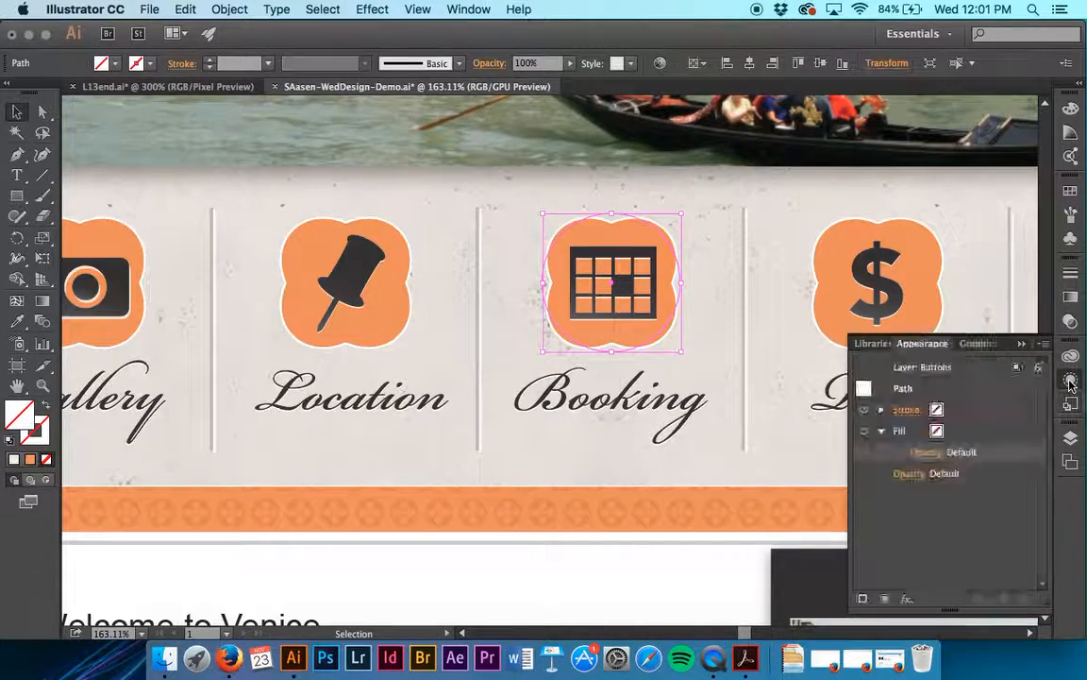
left_click(920, 368)
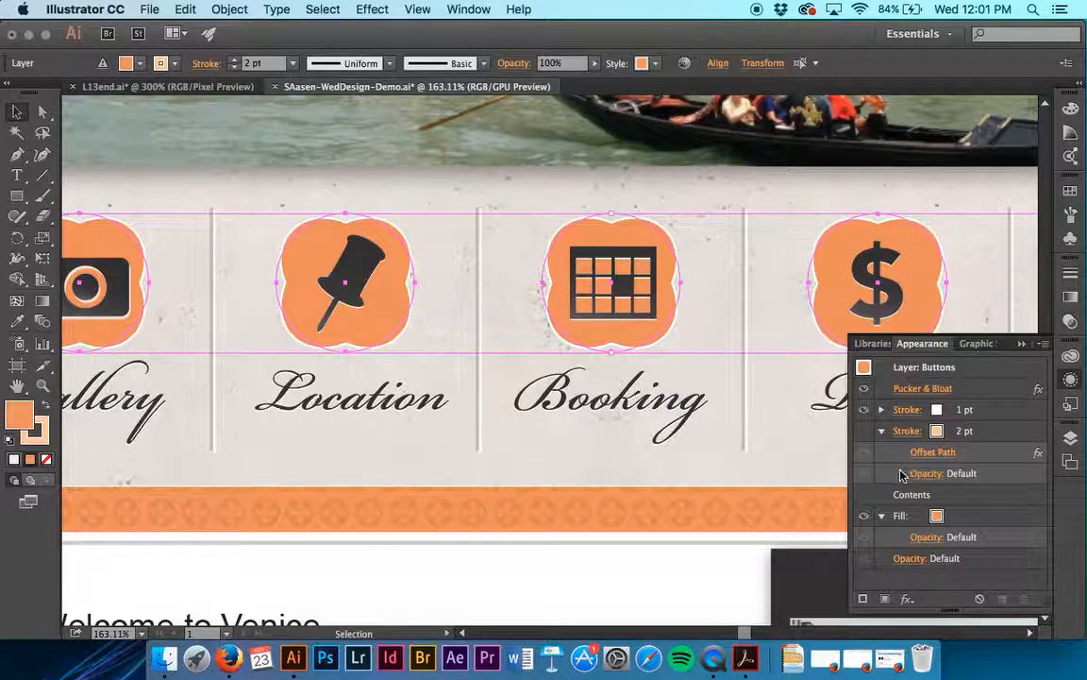
left_click(864, 389)
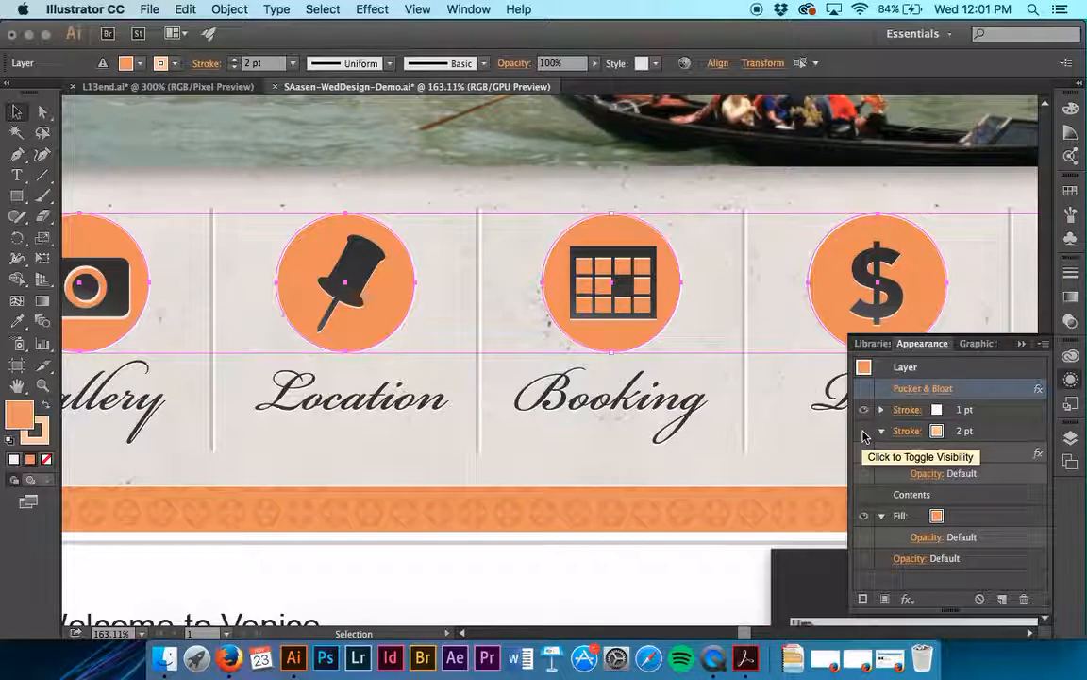
left_click(863, 433)
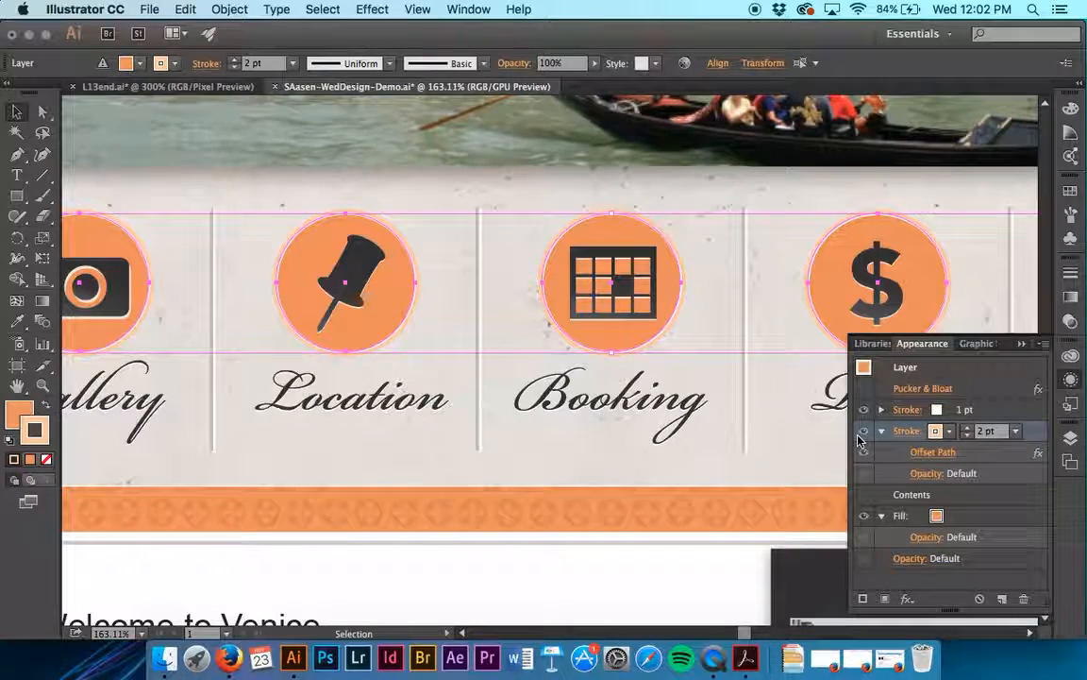
scroll(799, 358, "right", 5)
scroll(799, 359, "right", 2)
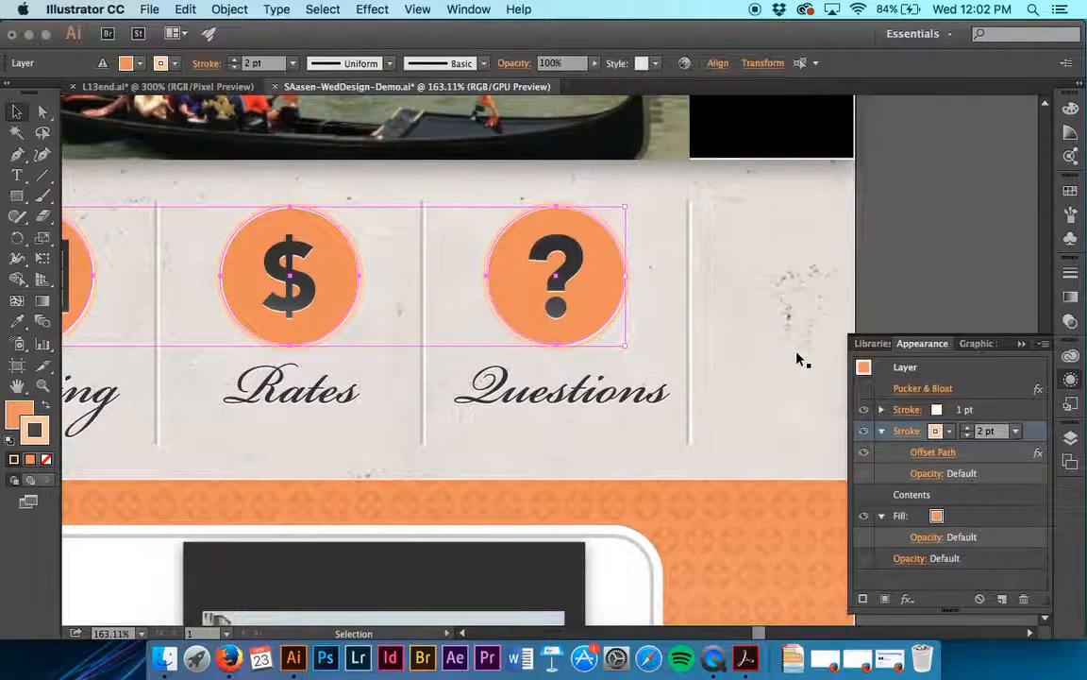
- Deselect the navigation buttons and save the document
left_click(925, 242)
key("a")
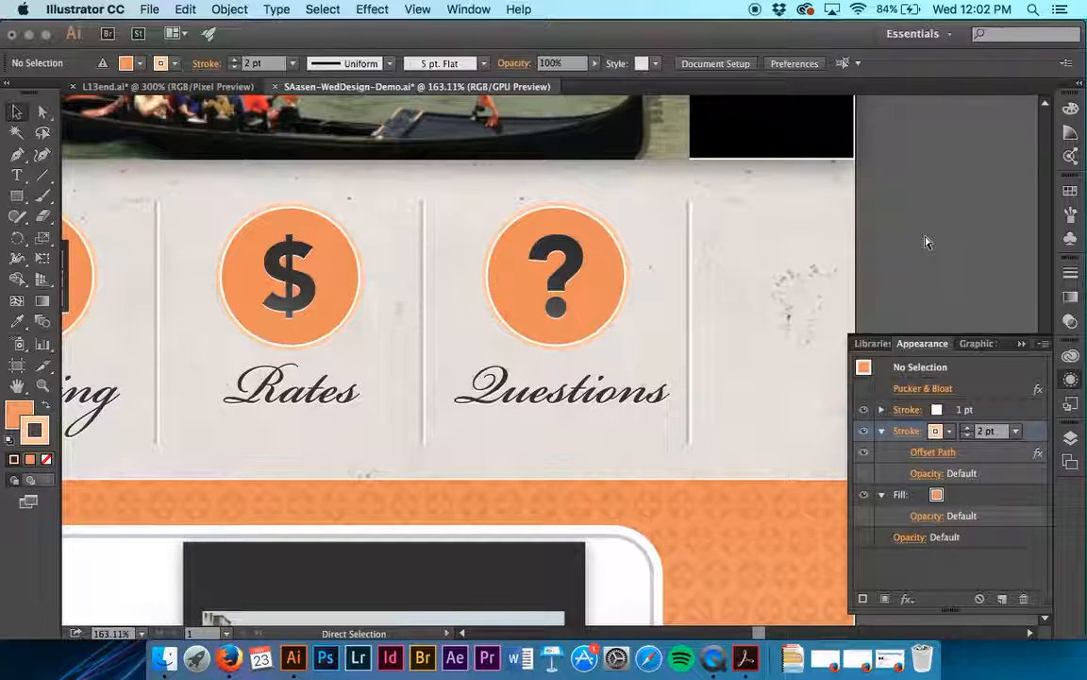
key("v")
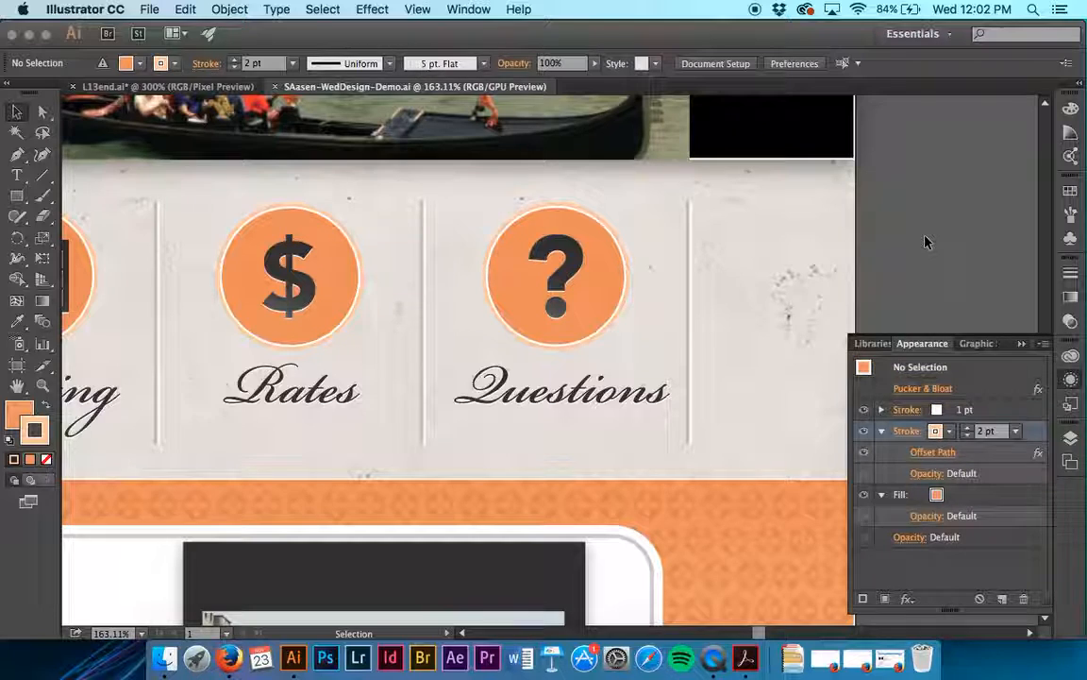
- Select the background rectangle of the Search button beside the artboard and show its appearance and graphic style
scroll(925, 243, "up", 10)
scroll(925, 242, "right", 5)
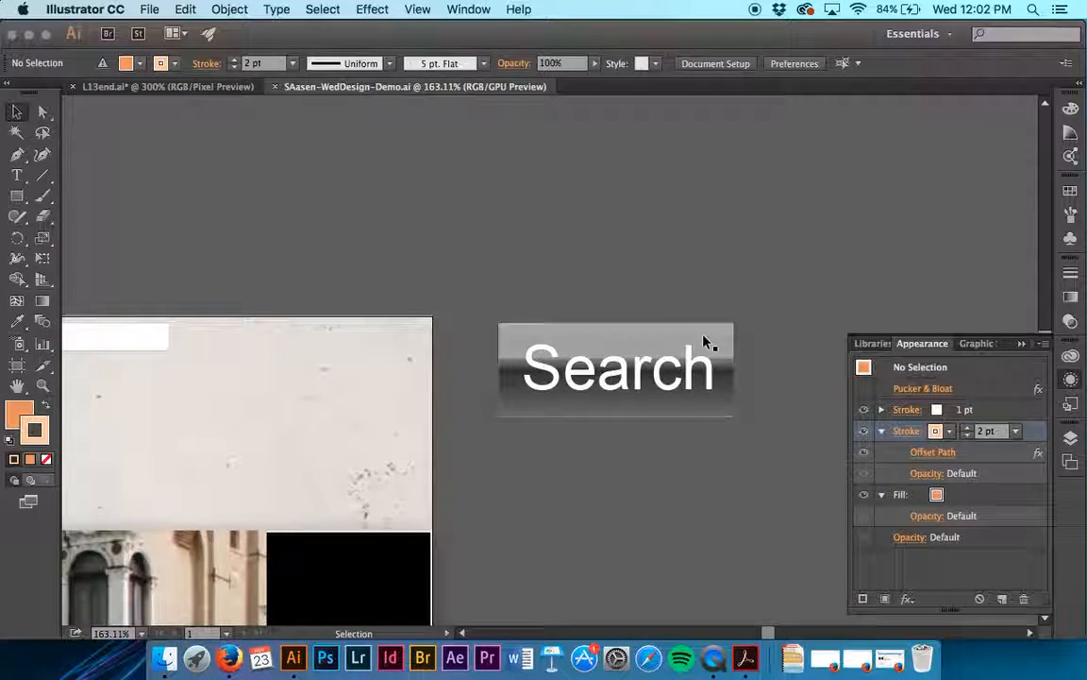
left_click(728, 413)
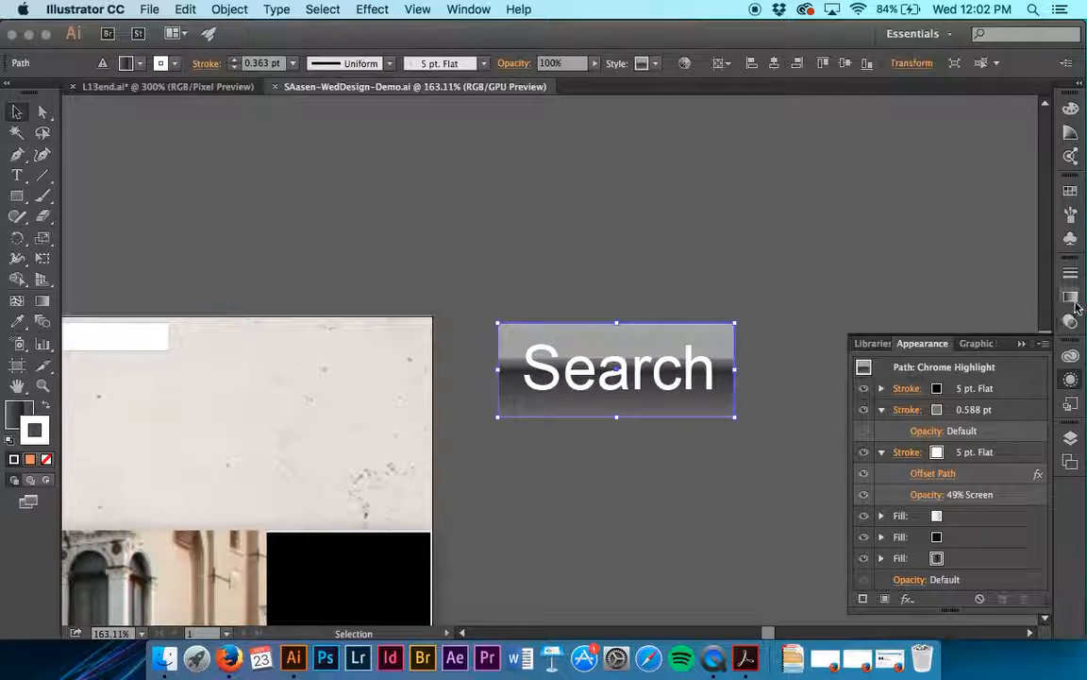
left_click(1071, 404)
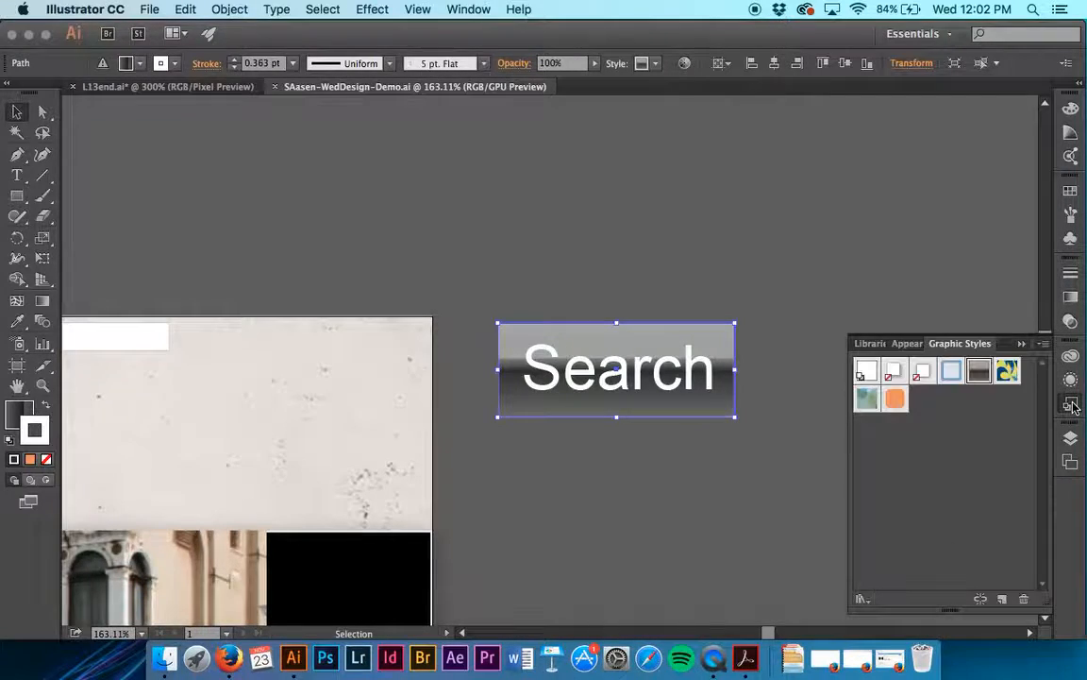
- Try the Buttons style on the Search background, restore Chrome Highlight, and add the drop-shadow graphic style on top of it
left_click(897, 398)
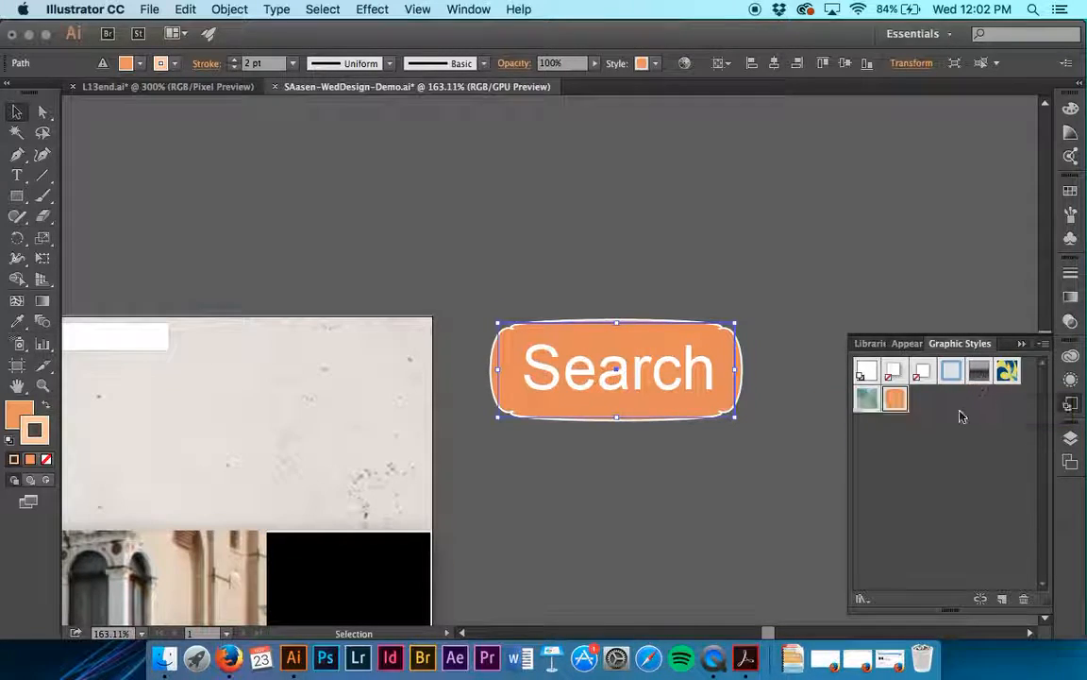
left_click(980, 373)
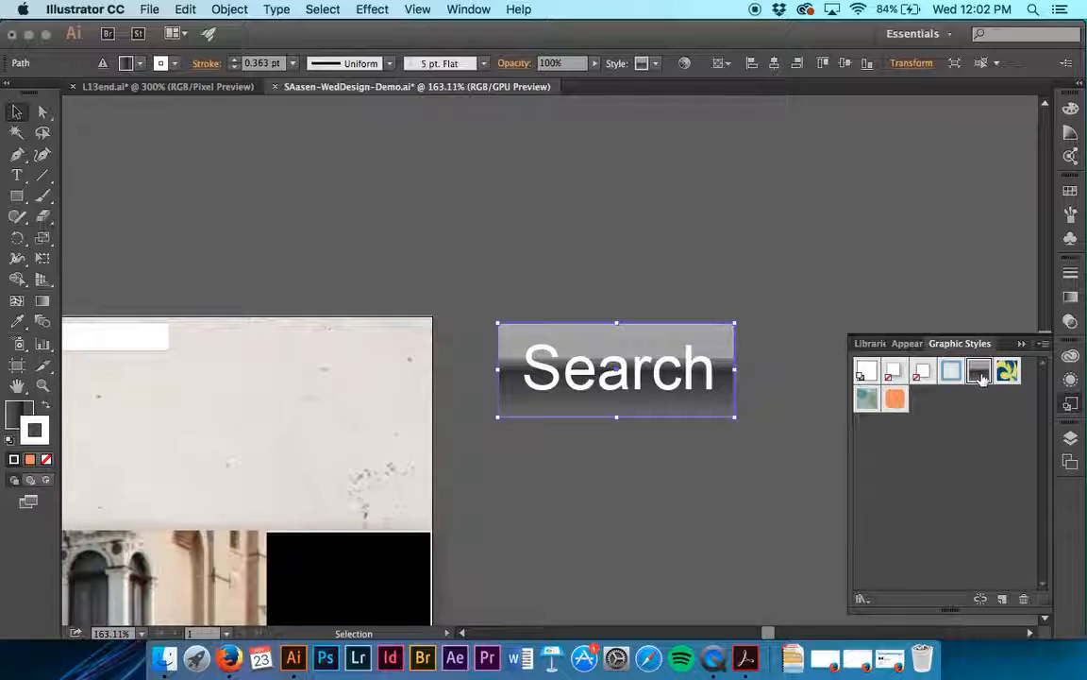
left_click(921, 381)
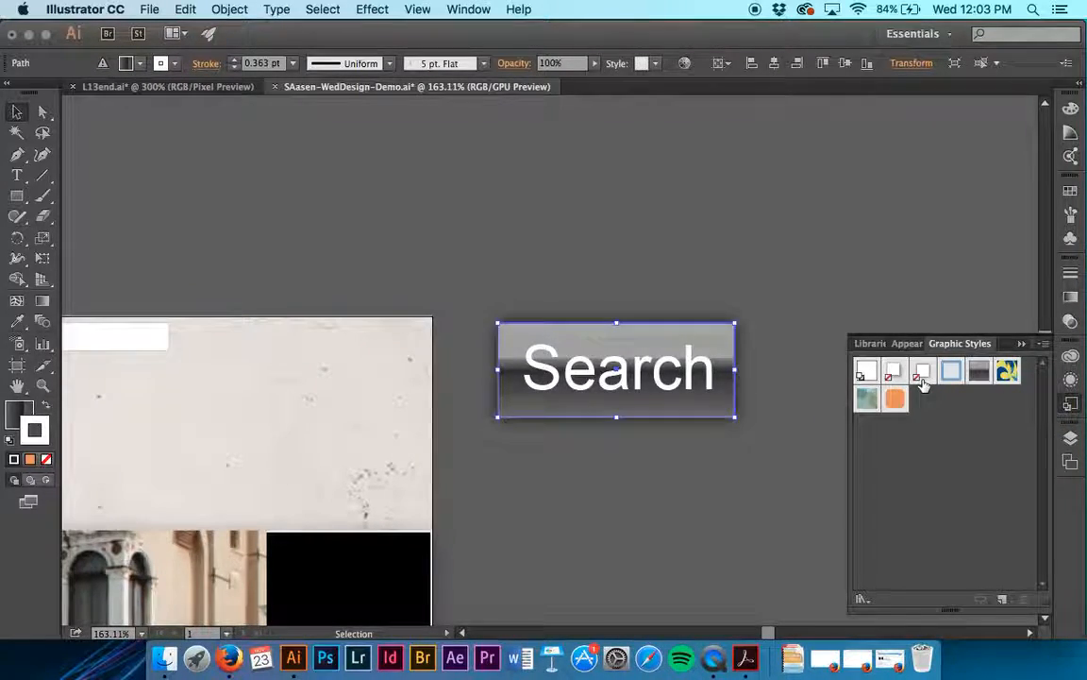
left_click(787, 370)
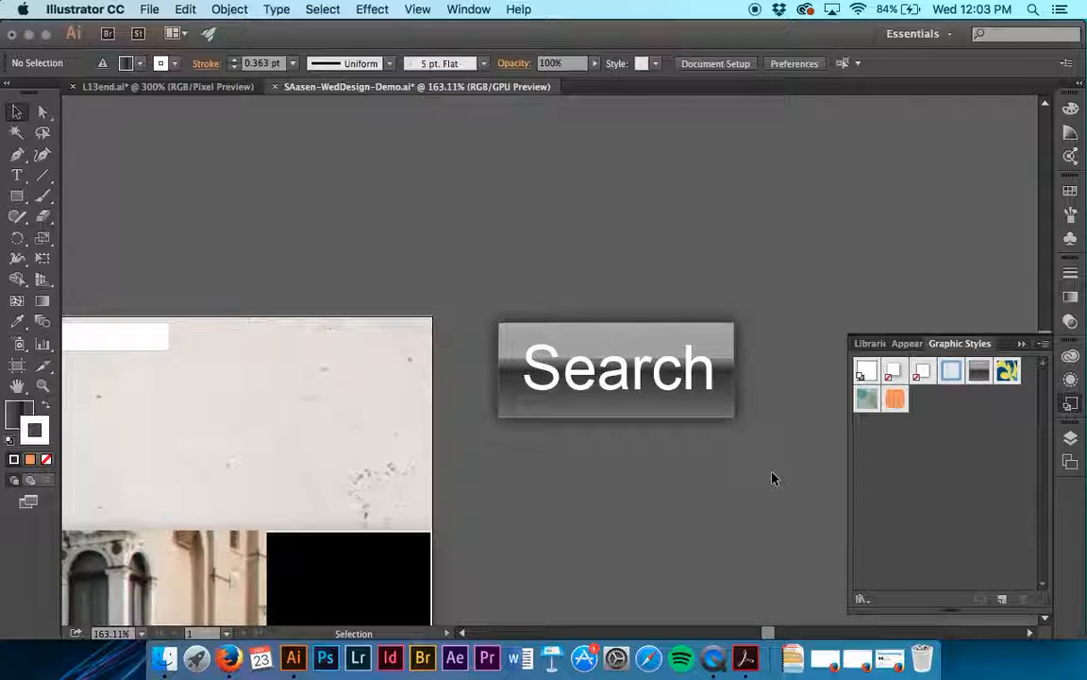
- Select the Search text together with its background rectangle and group them
left_click_drag(582, 309, 483, 369)
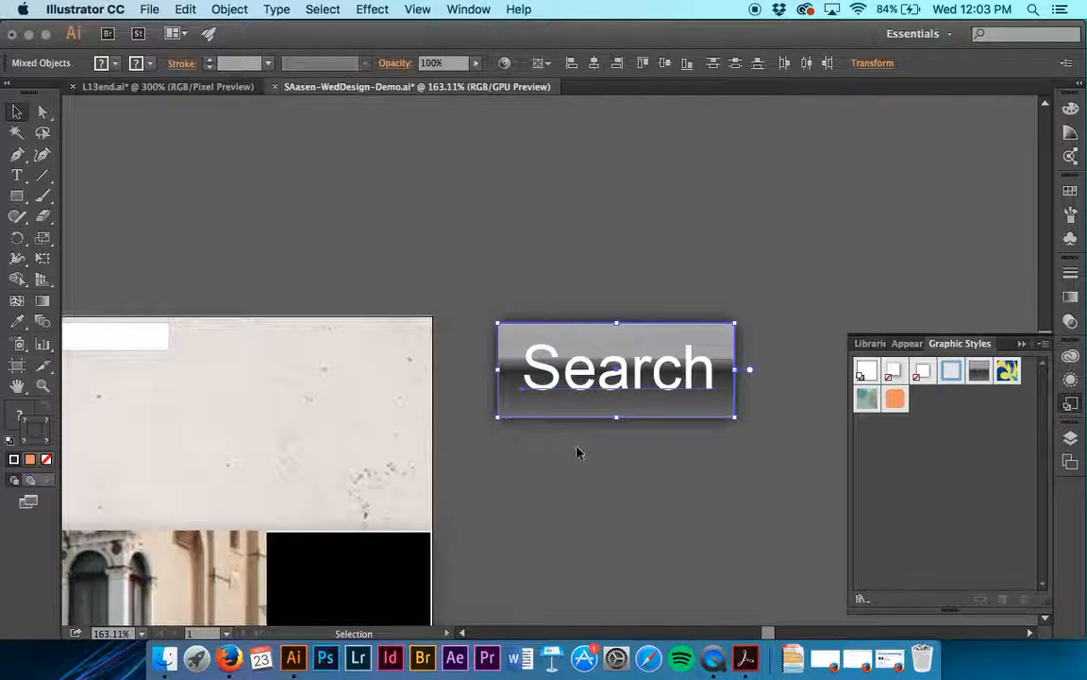
key("a")
key("super+g")
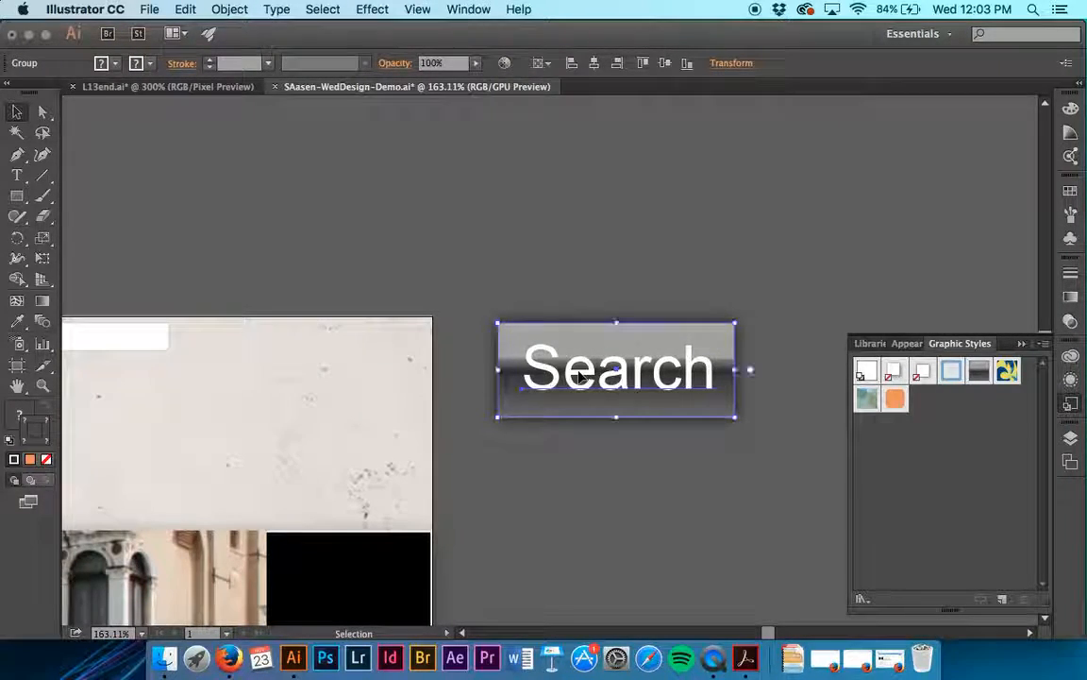
- Reposition the grouped Search button slightly on the canvas beside the artboard
left_click(640, 486)
left_click_drag(666, 413, 718, 289)
left_click_drag(711, 302, 714, 377)
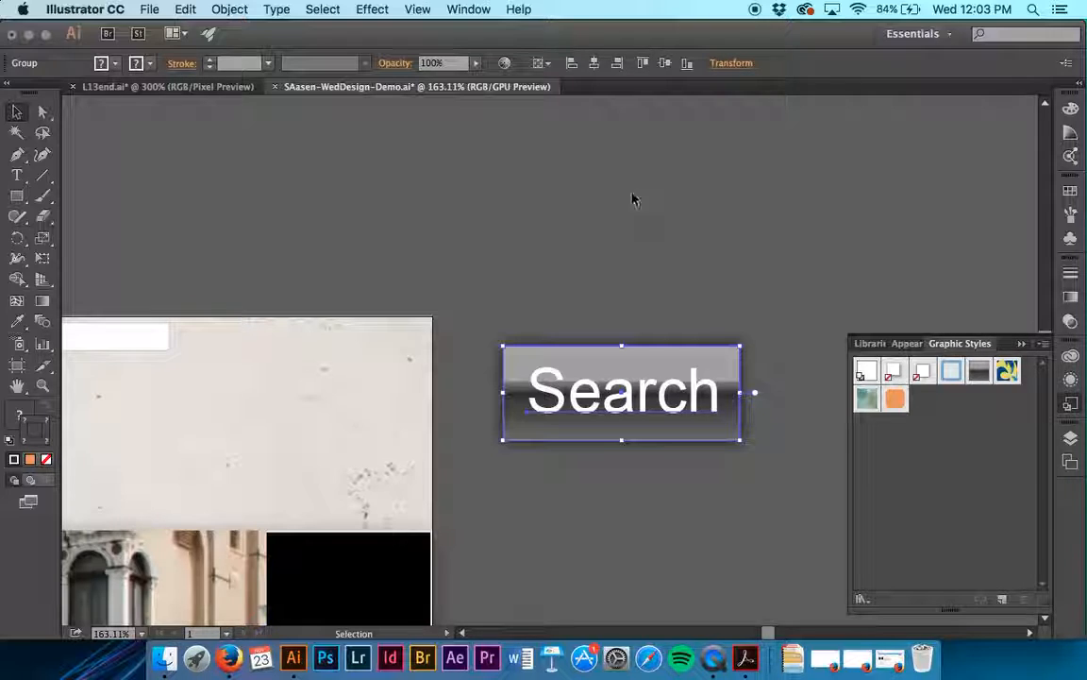
- Scale the Search button group proportionally to a height of 20 px, keeping strokes and effects scaling with it
left_click(742, 66)
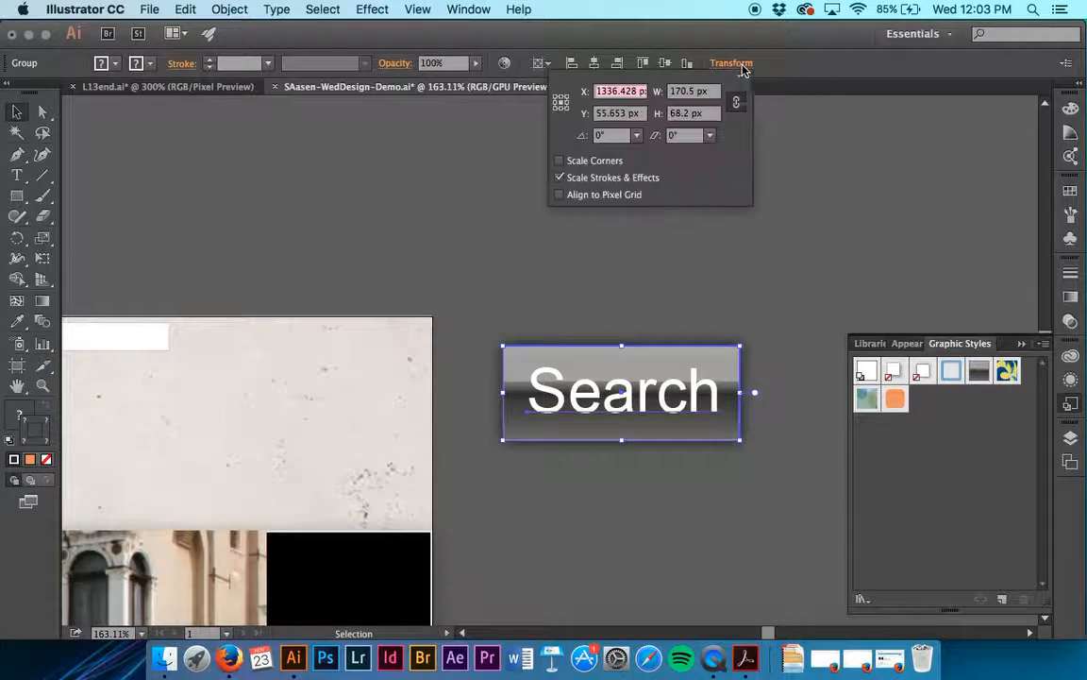
left_click(462, 10)
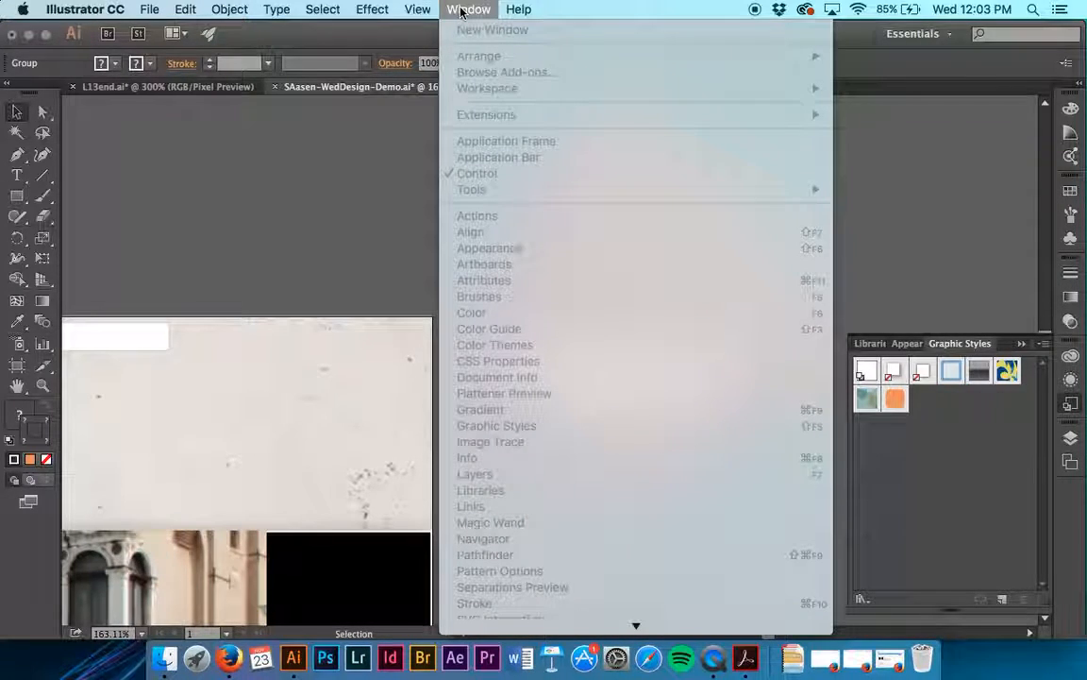
left_click(463, 10)
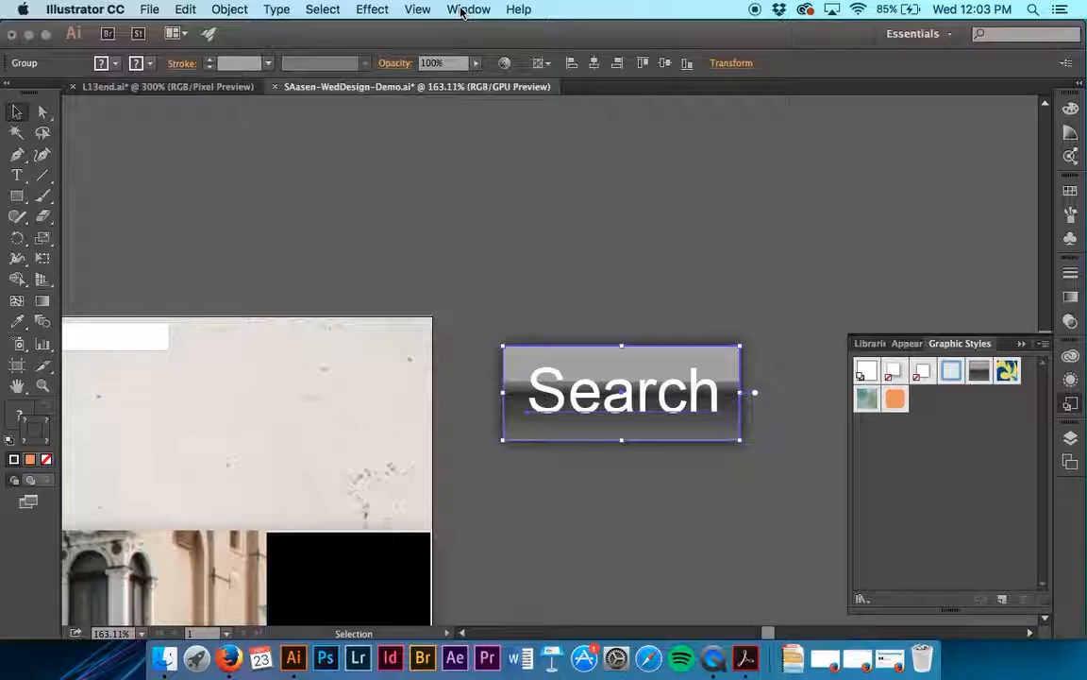
left_click(740, 64)
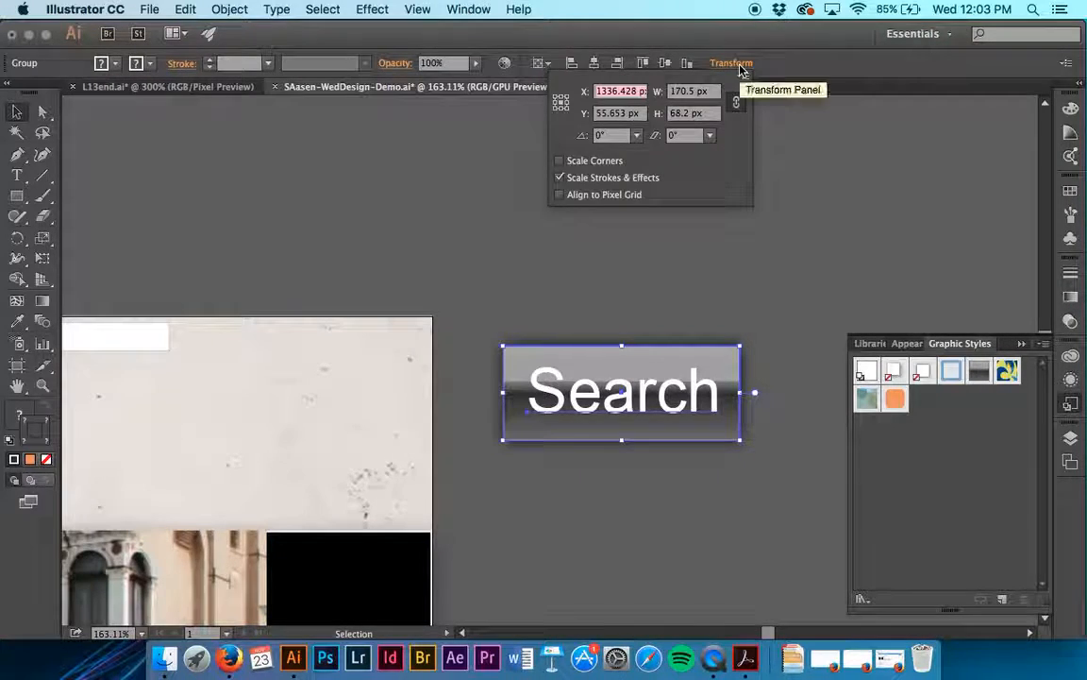
left_click(737, 102)
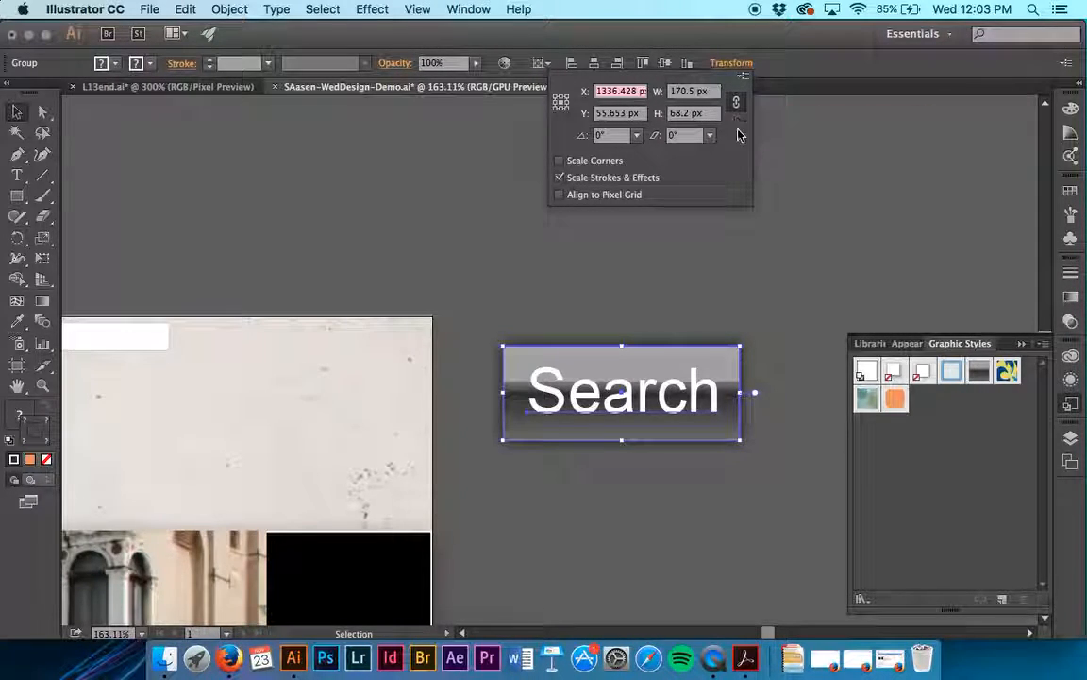
left_click(740, 107)
left_click(740, 107)
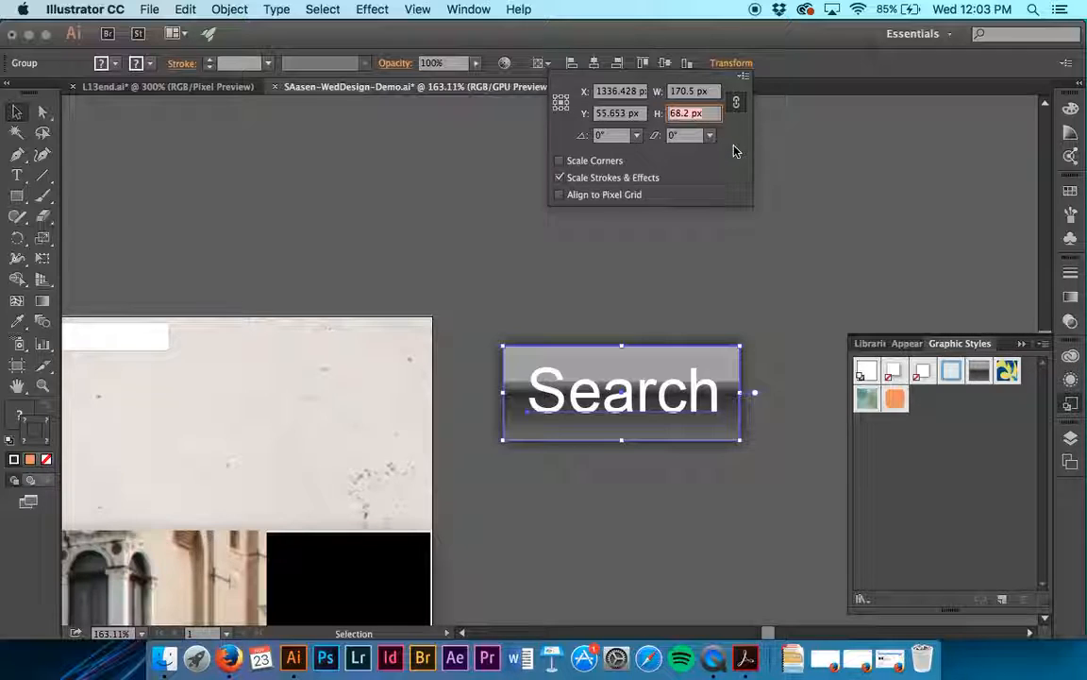
type("20")
key("Tab")
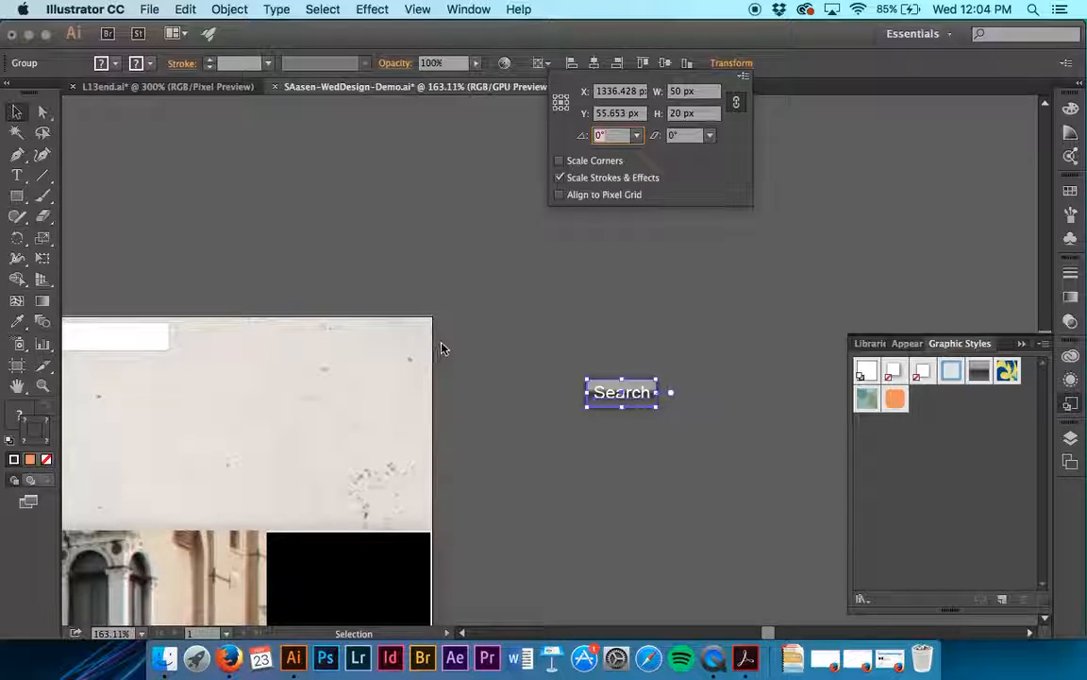
left_click(455, 311)
- Turn on Smart Guides and place the Search button directly beside the white search field, aligned with it, leaving nothing selected
scroll(455, 311, "left", 5)
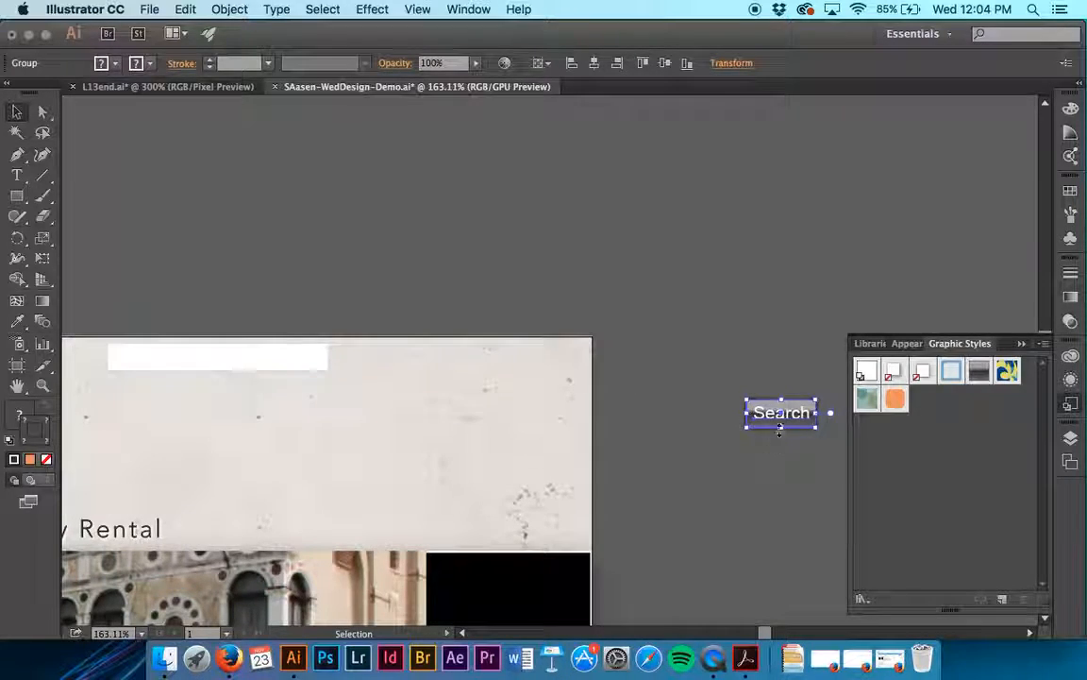
left_click_drag(779, 432, 387, 370)
left_click(370, 9)
mouse_move(429, 8)
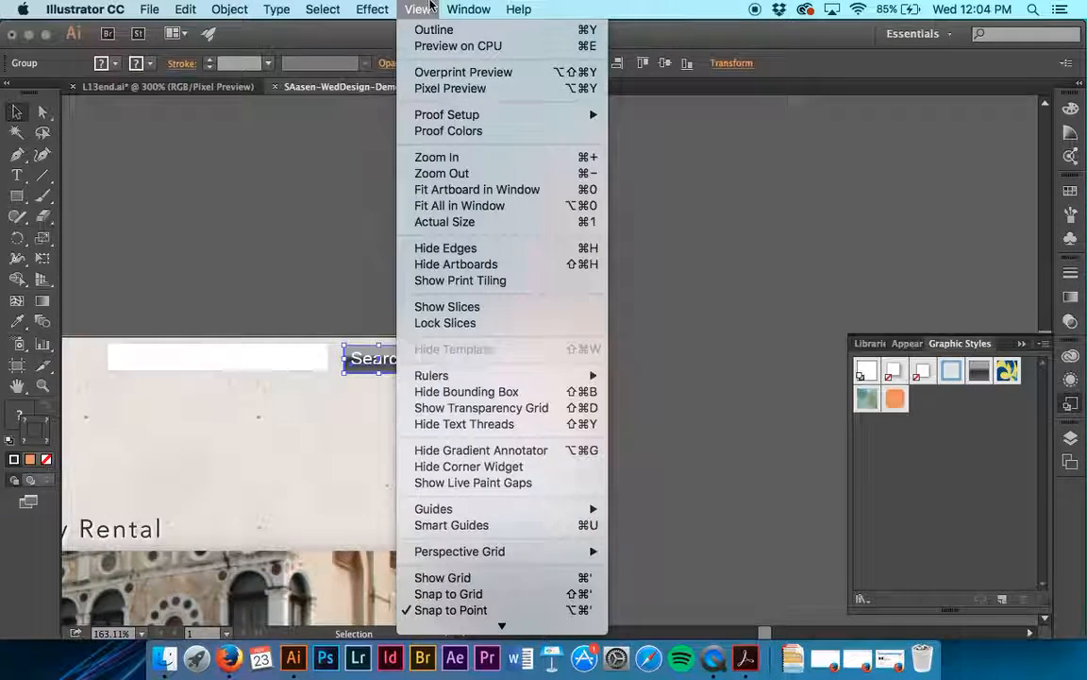
left_click(444, 525)
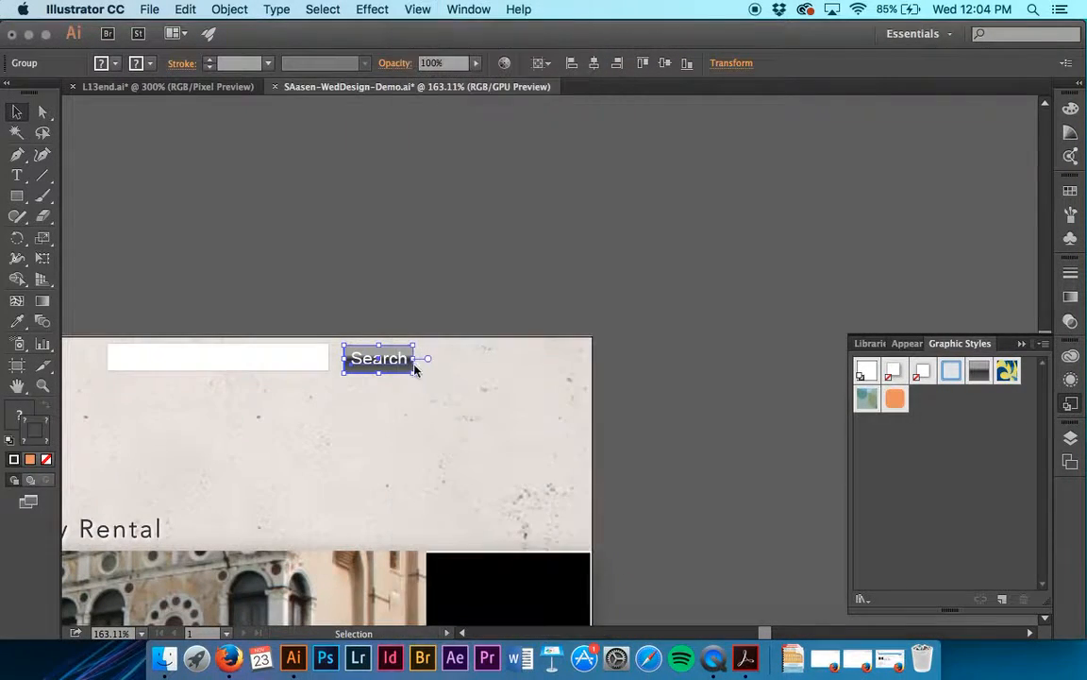
left_click_drag(415, 369, 388, 367)
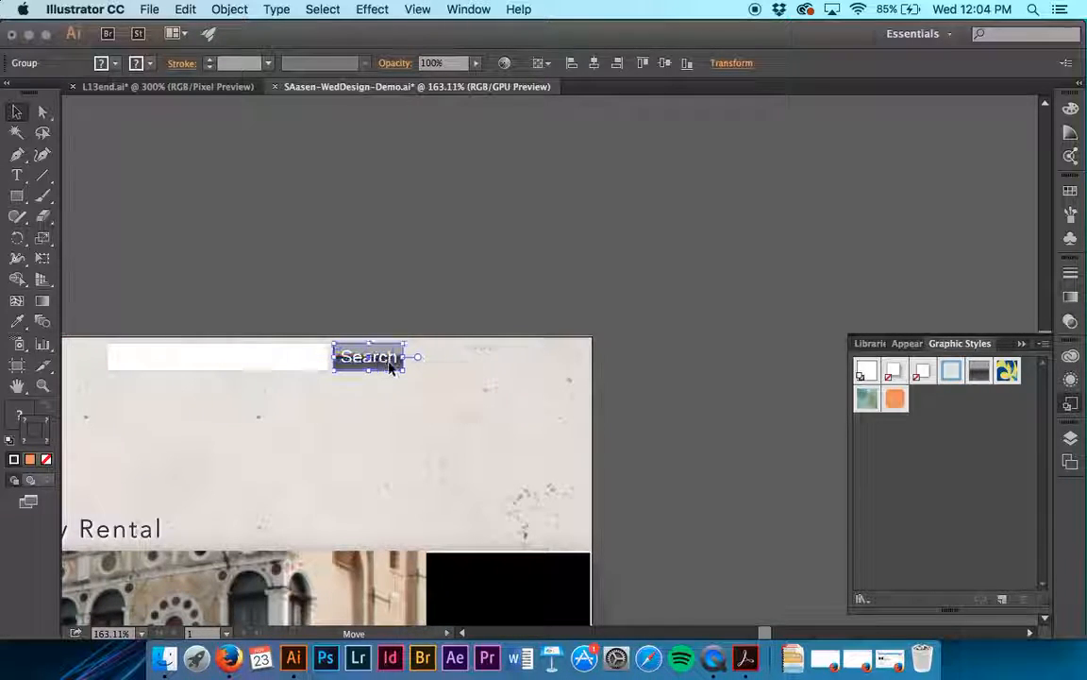
left_click(373, 276)
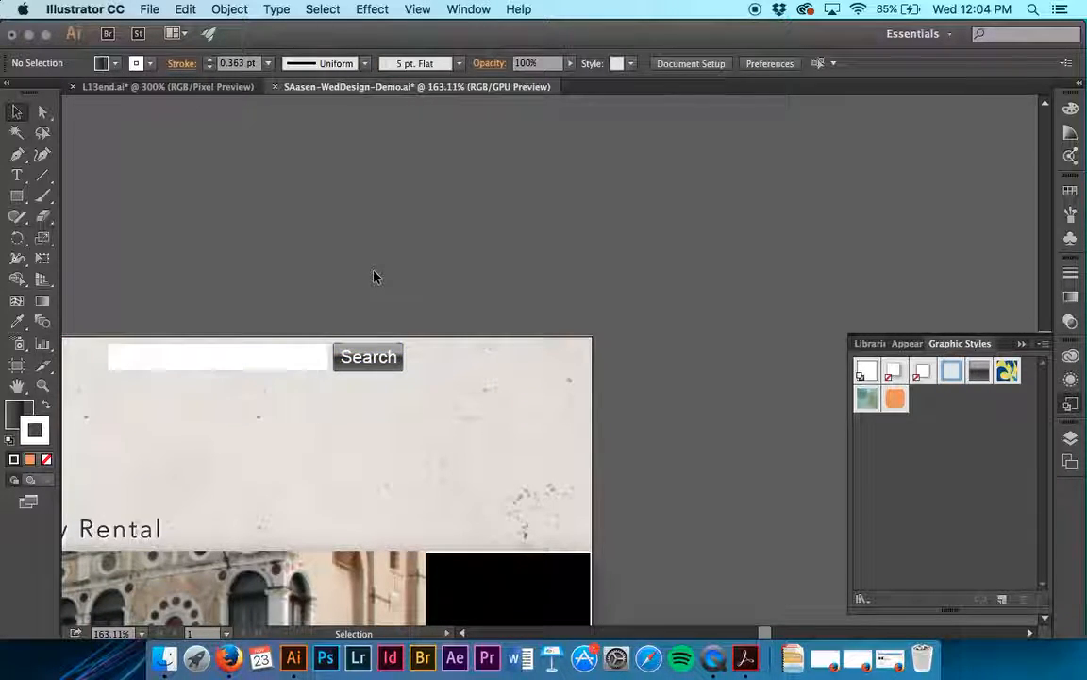
- Select the "Welcome to Venice" heading and switch the graphic style previews from squares to text
scroll(374, 277, "left", 5)
scroll(374, 277, "down", 3)
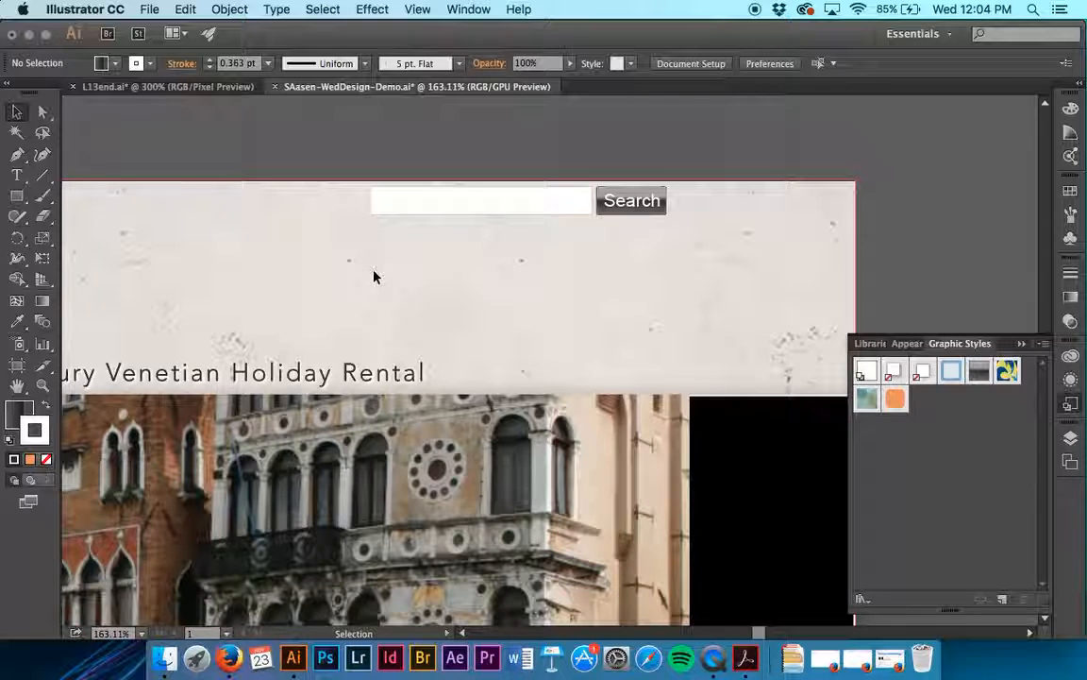
scroll(374, 277, "down", 10)
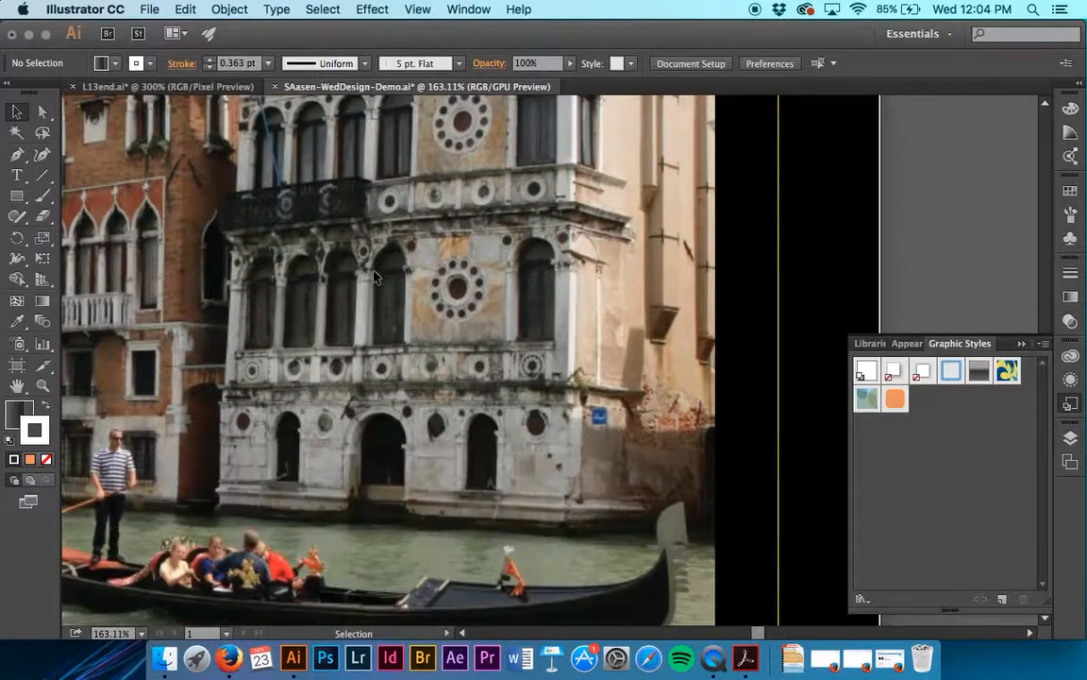
scroll(374, 276, "down", 10)
scroll(374, 277, "left", 8)
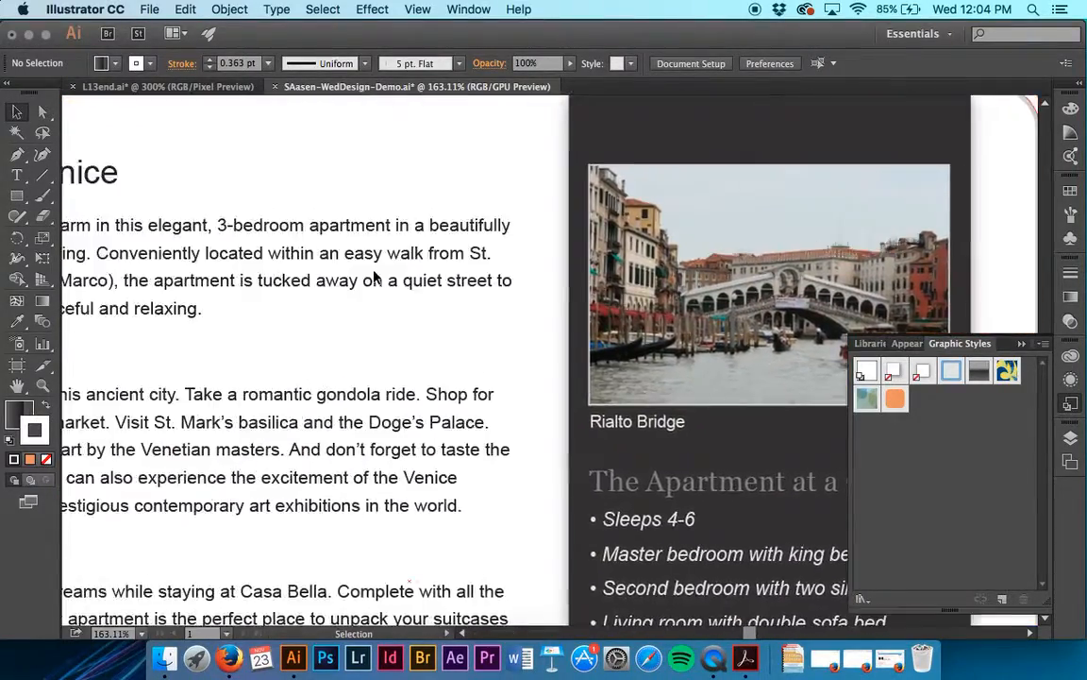
scroll(374, 277, "up", 4)
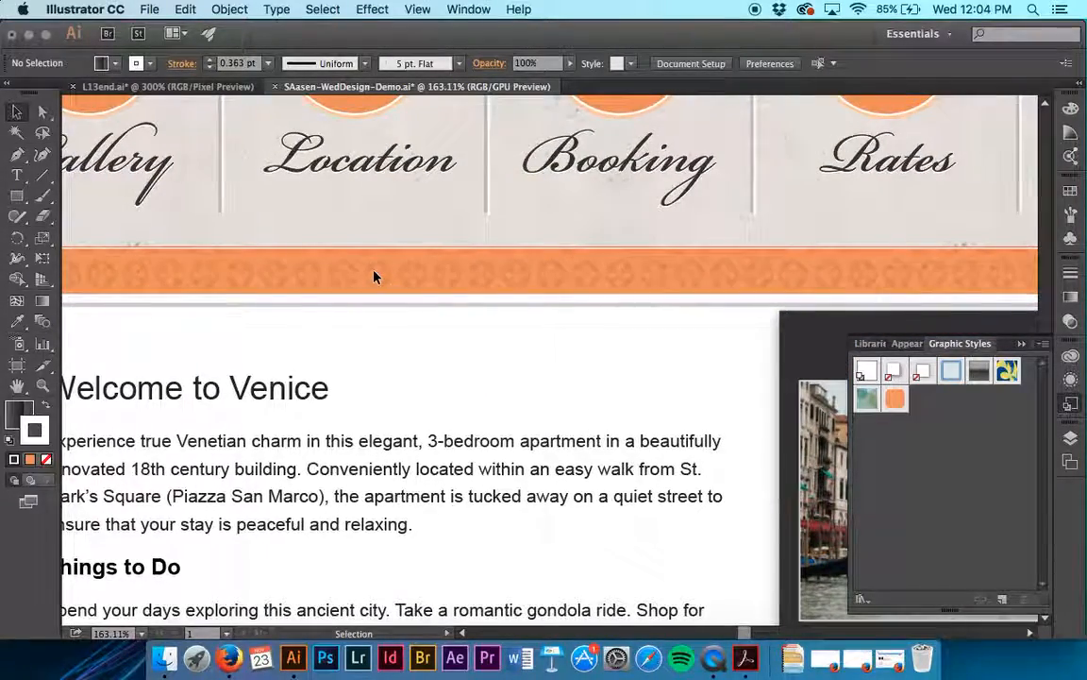
scroll(374, 277, "left", 2)
scroll(373, 276, "up", 1)
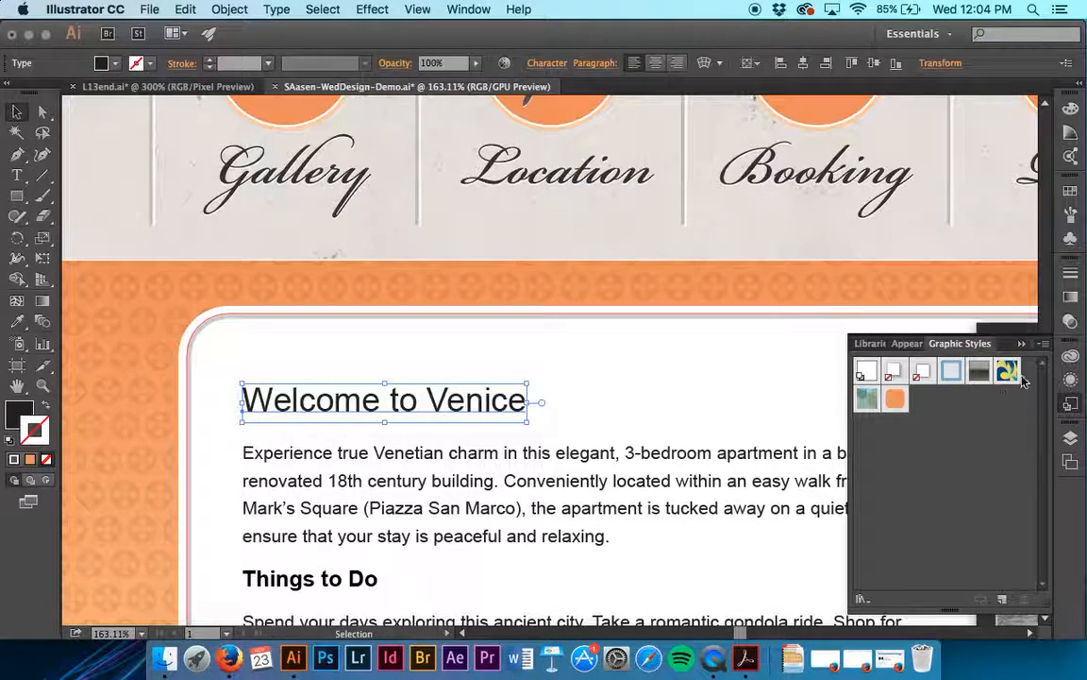
left_click(1044, 344)
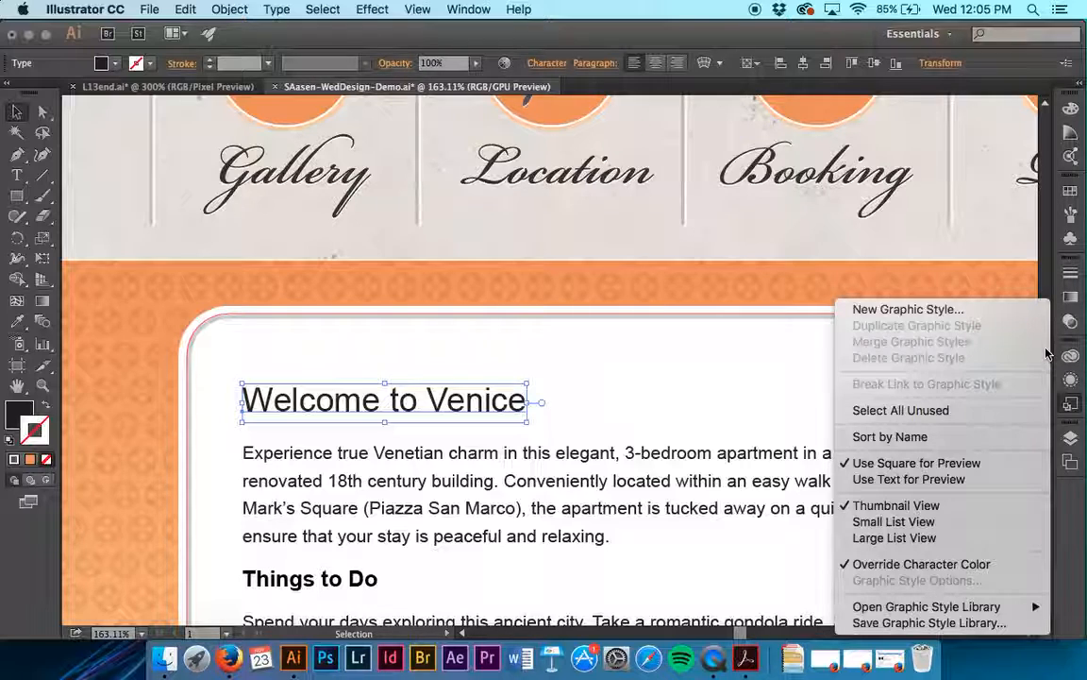
left_click(901, 478)
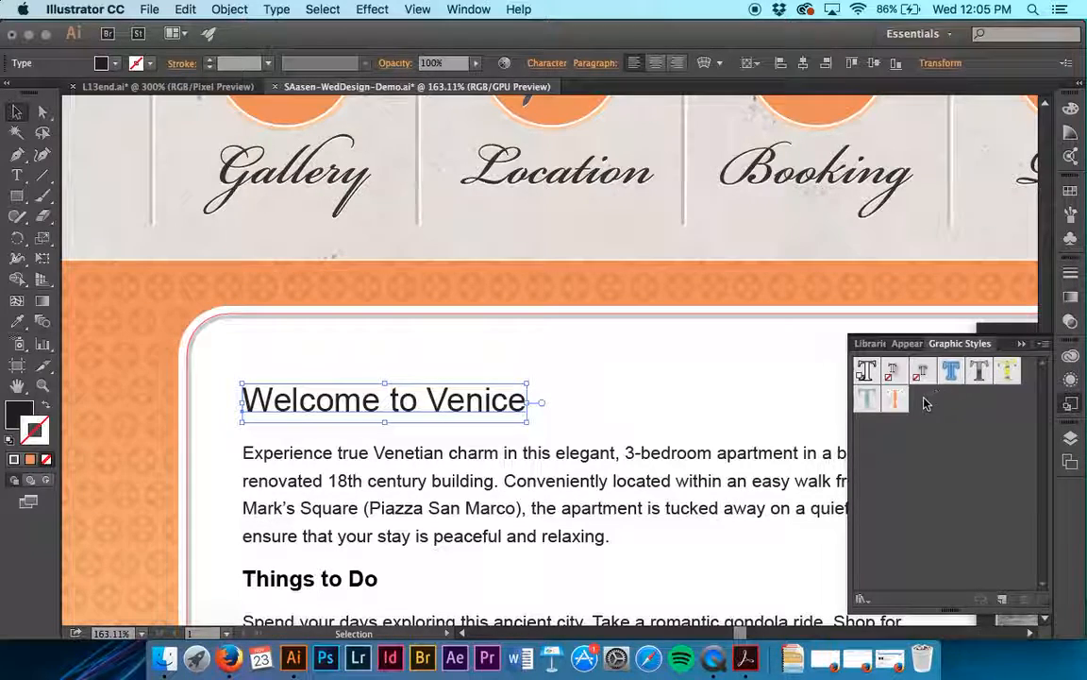
- Try the orange graphic style on the "Welcome to Venice" heading with Blue Neon and other styles added, and undo them
left_click(897, 400)
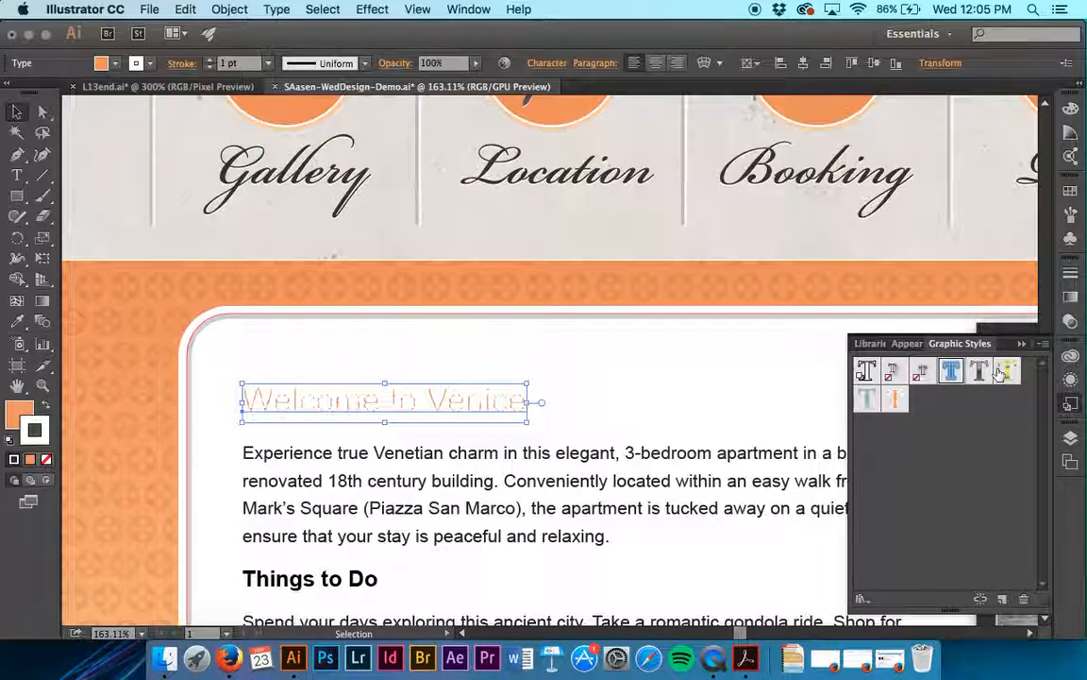
left_click(949, 375)
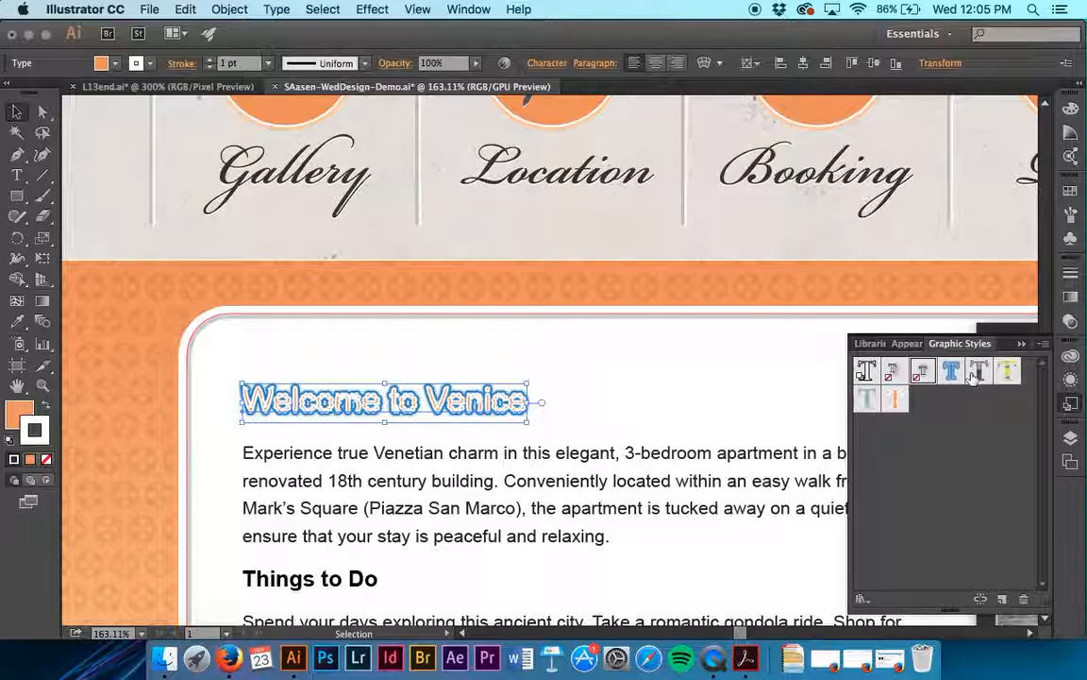
left_click(974, 378)
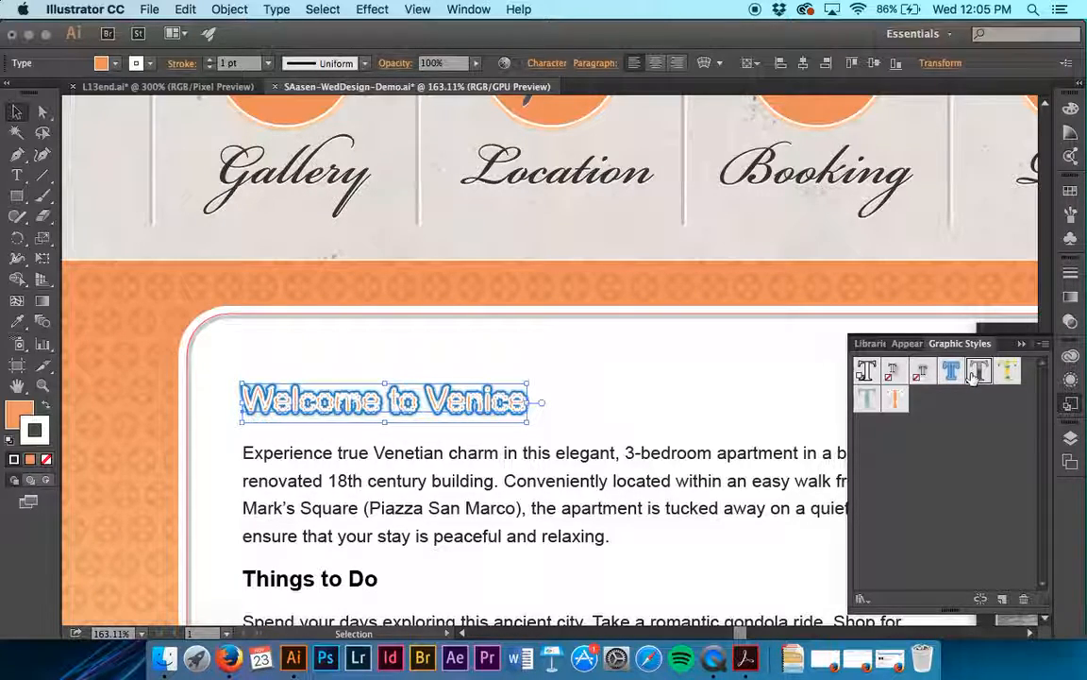
left_click(624, 436)
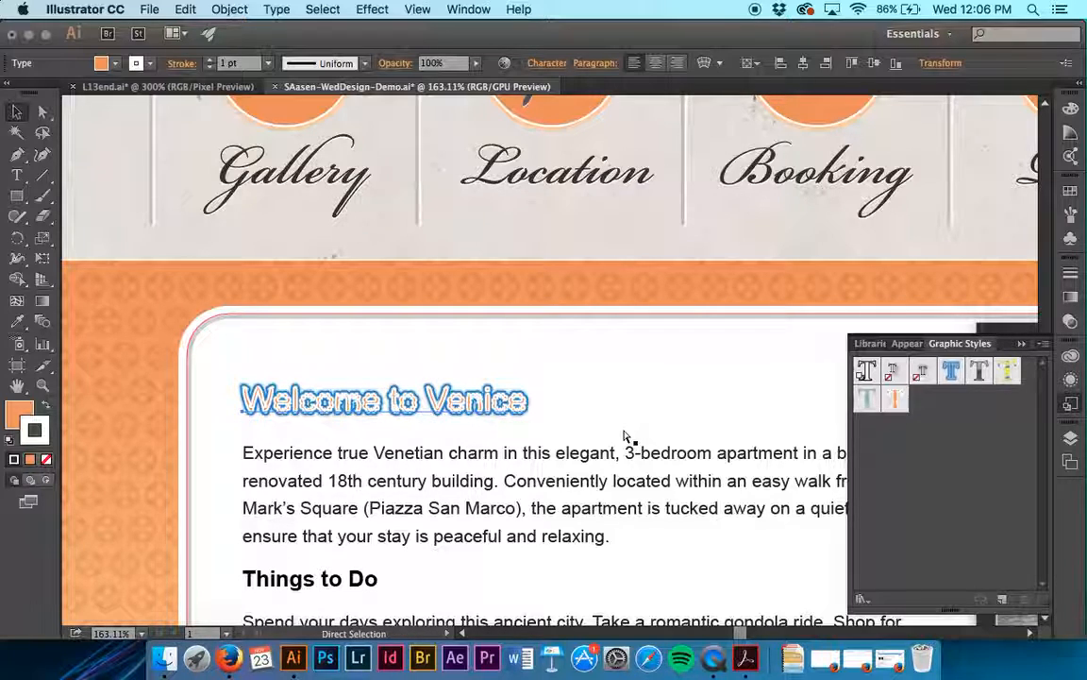
key("super+z")
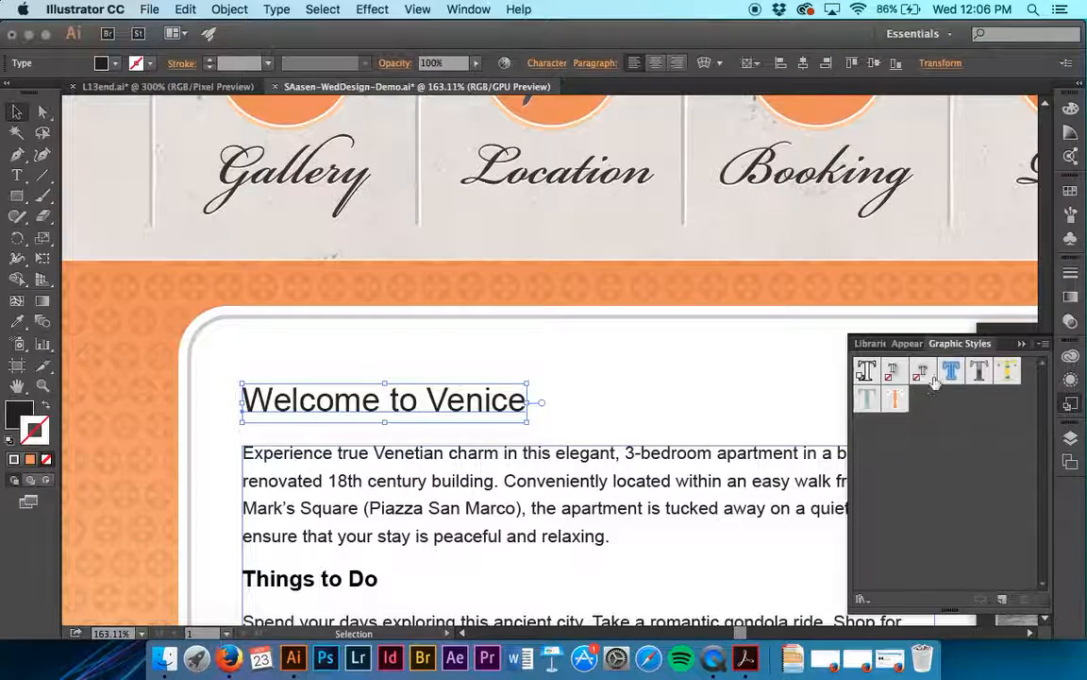
- Try the Blue Neon graphic style alone on the "Welcome to Venice" heading and undo it
left_click(951, 371)
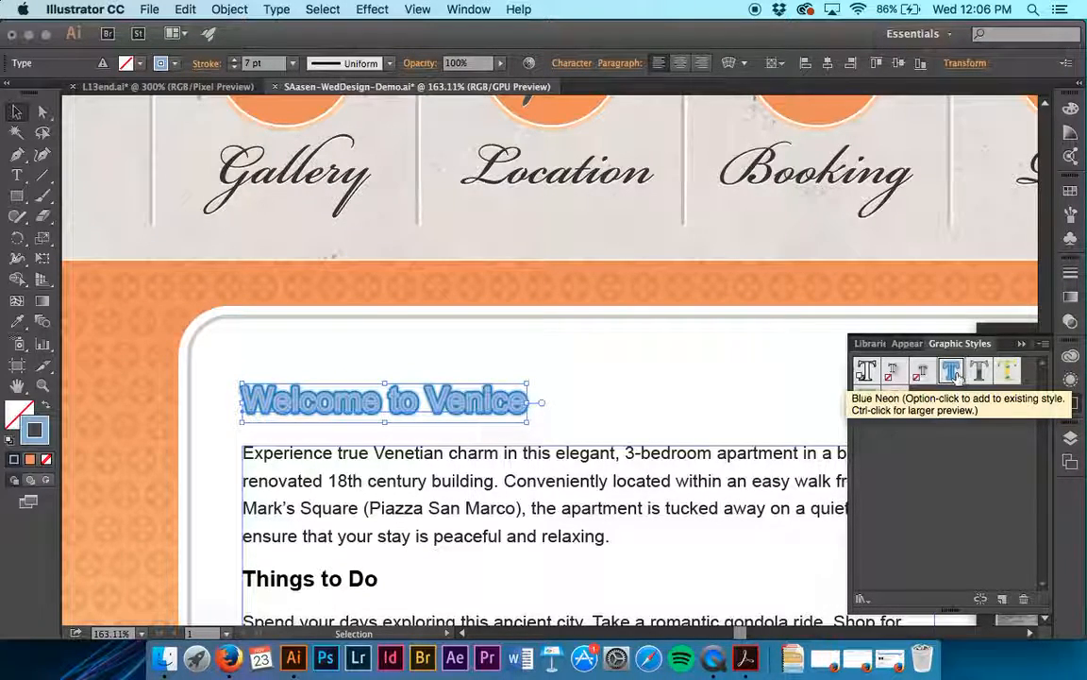
left_click(653, 428)
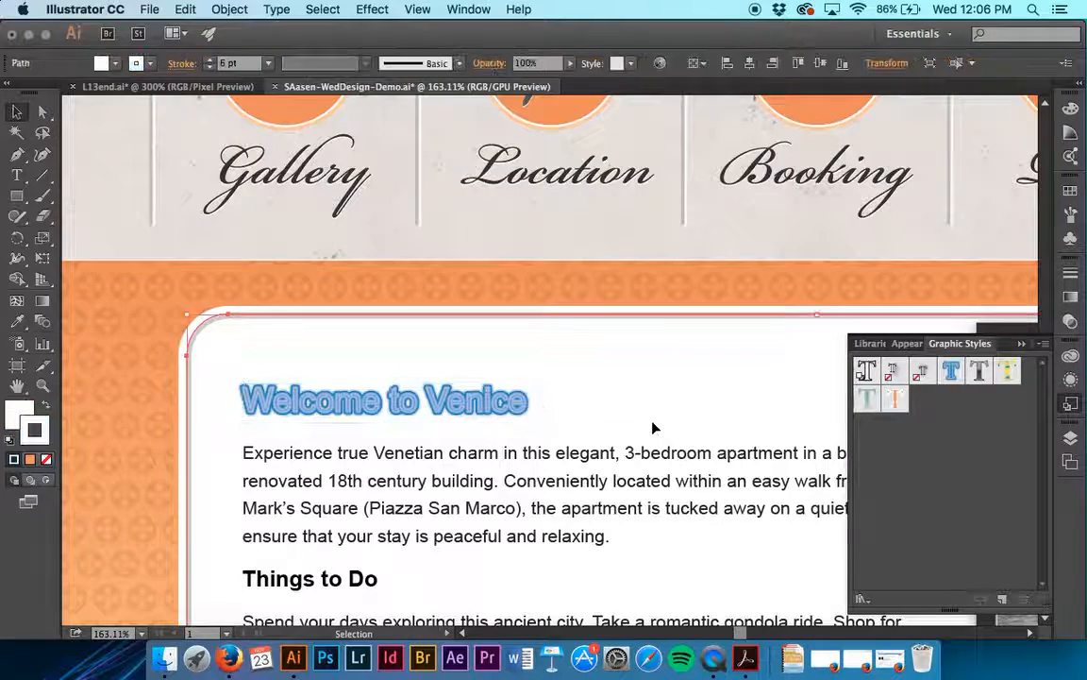
key("super+z")
key("super+z")
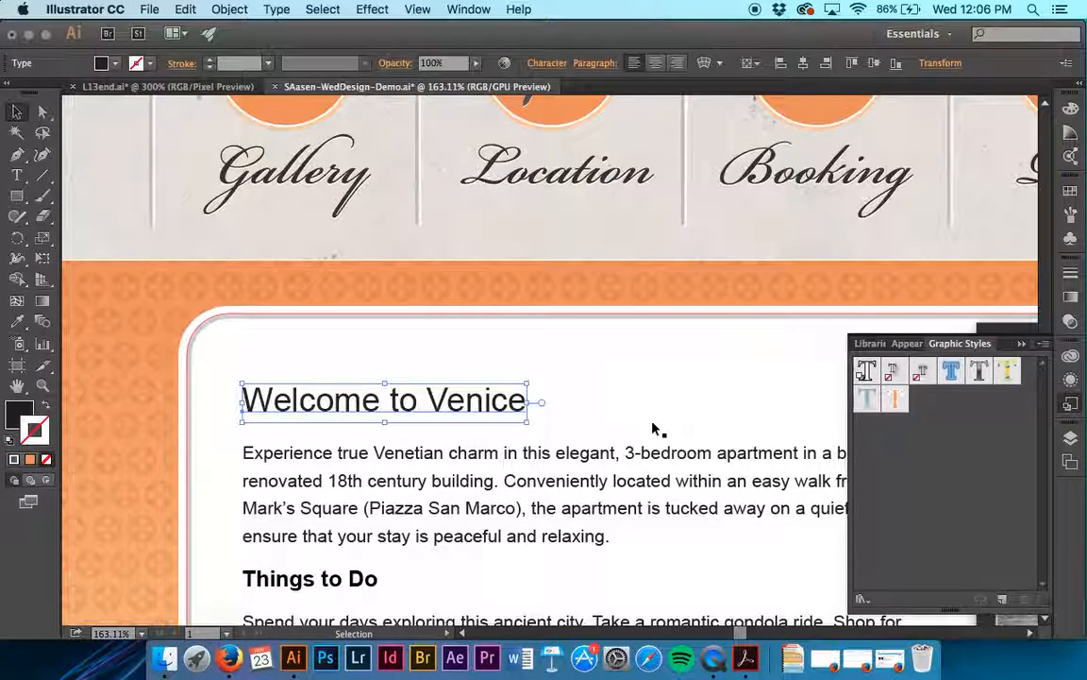